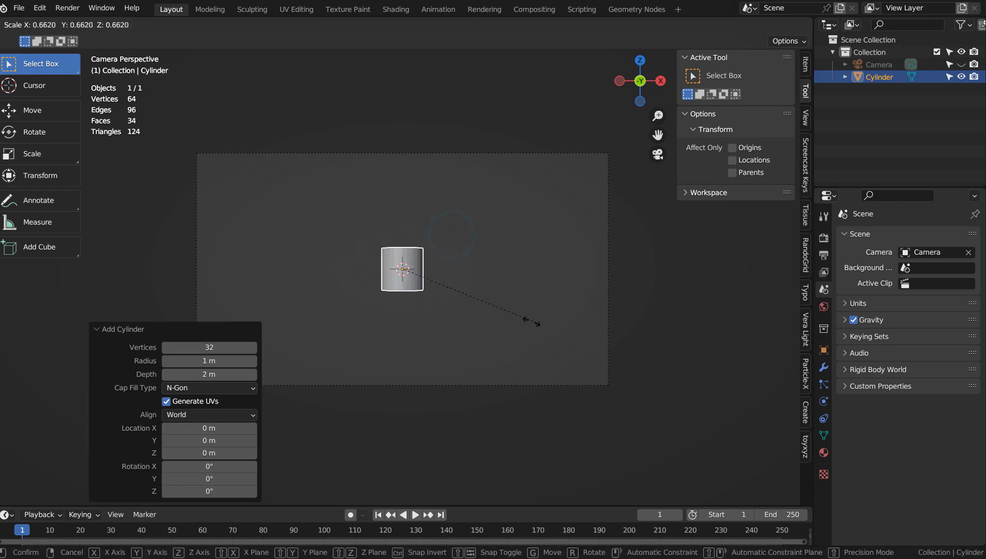
Scale the cylinder uniformly to about 0.227, and stretch it to about 2.386 along Z.
{"action": "left_click", "coordinate": [445, 294]}
{"action": "key", "text": "s"}
{"action": "key", "text": "z"}
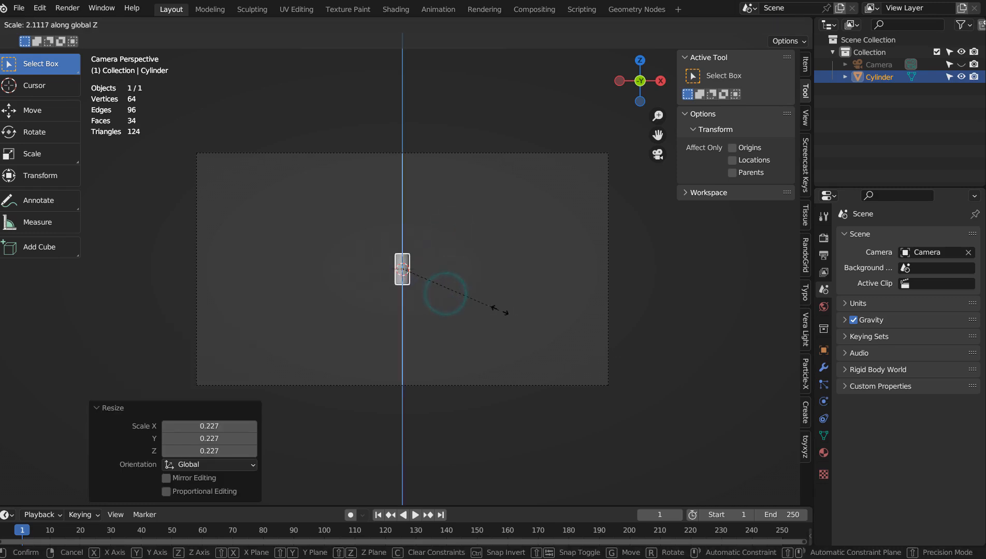
{"action": "left_click", "coordinate": [512, 313]}
Move the cylinder to the lower part of the camera frame and stack two duplicates upward along Z as the horse's front leg.
{"action": "key", "text": "g"}
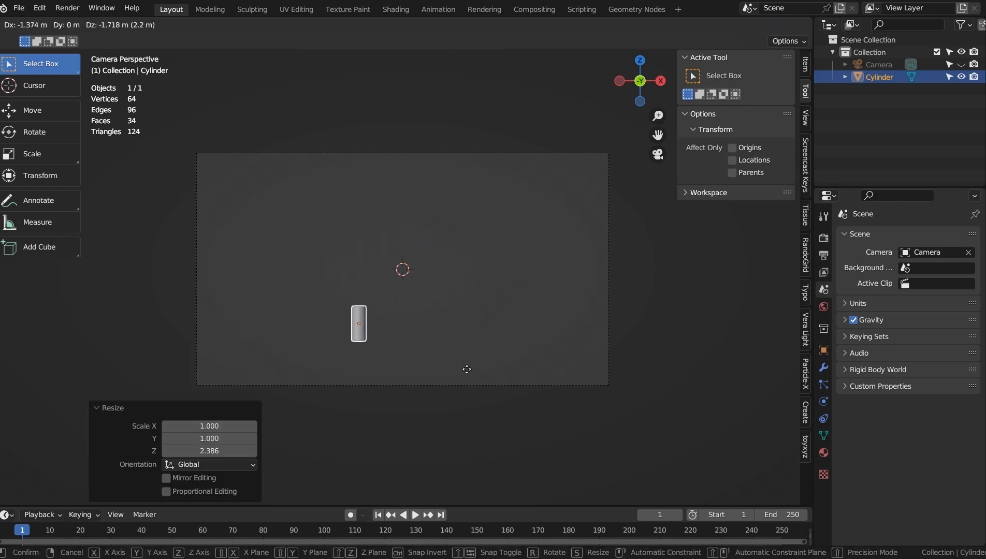
{"action": "left_click", "coordinate": [466, 377]}
{"action": "key", "text": "shift+d"}
{"action": "key", "text": "z"}
{"action": "left_click", "coordinate": [468, 345]}
{"action": "key", "text": "shift+d"}
{"action": "key", "text": "z"}
{"action": "left_click", "coordinate": [468, 322]}
Duplicate the cylinder eight times side by side from the top of the leg, forming the horizontal row of the horse's body.
{"action": "key", "text": "shift+d"}
{"action": "left_click", "coordinate": [479, 301]}
{"action": "key", "text": "shift+d"}
{"action": "left_click", "coordinate": [499, 299]}
{"action": "key", "text": "shift+d"}
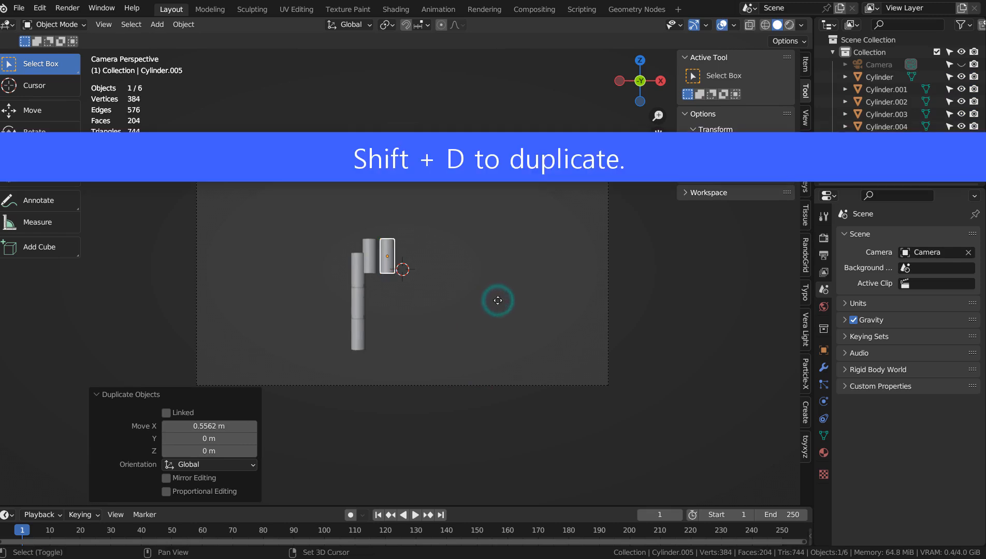
{"action": "left_click", "coordinate": [516, 301]}
{"action": "key", "text": "shift+d"}
{"action": "left_click", "coordinate": [523, 300]}
{"action": "key", "text": "shift+d"}
{"action": "left_click", "coordinate": [493, 300]}
{"action": "key", "text": "shift+d"}
{"action": "left_click", "coordinate": [492, 298]}
{"action": "key", "text": "shift+d"}
{"action": "left_click", "coordinate": [532, 299]}
{"action": "key", "text": "shift+d"}
{"action": "left_click", "coordinate": [548, 299]}
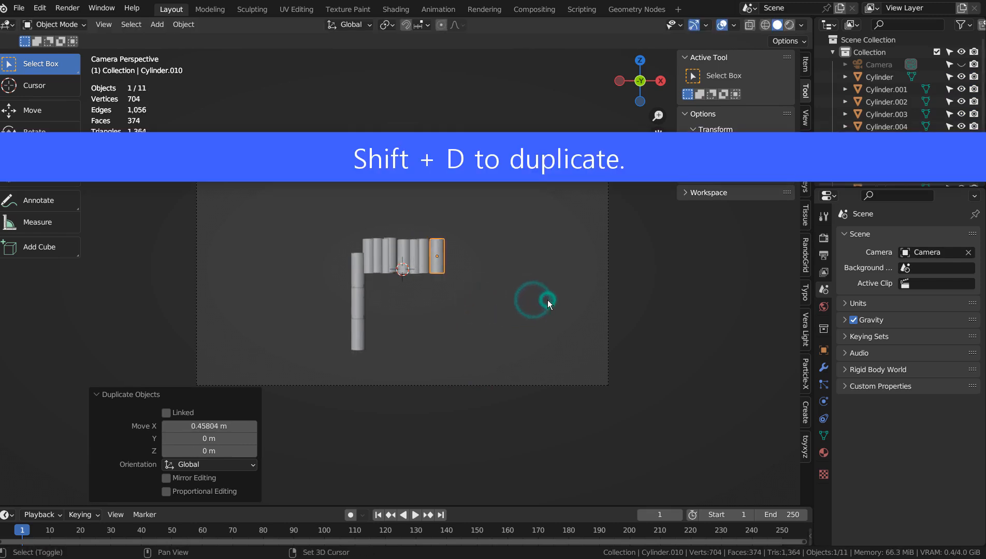
Duplicate two cylinders downward from the rear end of the body row to form the hind leg.
{"action": "key", "text": "shift+d"}
{"action": "left_click", "coordinate": [546, 318]}
{"action": "key", "text": "shift+d"}
{"action": "left_click", "coordinate": [543, 337]}
Duplicate four cylinders across the middle of the body row to form the base of the rider's torso.
{"action": "key", "text": "shift+d"}
{"action": "left_click", "coordinate": [520, 285]}
{"action": "key", "text": "shift+d"}
{"action": "left_click", "coordinate": [509, 282]}
{"action": "key", "text": "shift+d"}
{"action": "left_click", "coordinate": [495, 277]}
{"action": "key", "text": "shift+d"}
{"action": "left_click", "coordinate": [480, 276]}
Stack eight more duplicated cylinders above the torso base, staggered in height, to build the cowboy's upper body.
{"action": "key", "text": "shift+d"}
{"action": "left_click", "coordinate": [389, 227]}
{"action": "key", "text": "shift+d"}
{"action": "left_click", "coordinate": [398, 213]}
{"action": "key", "text": "shift+d"}
{"action": "left_click", "coordinate": [413, 197]}
{"action": "key", "text": "shift+d"}
{"action": "left_click", "coordinate": [427, 179]}
{"action": "key", "text": "shift+d"}
{"action": "left_click", "coordinate": [429, 180]}
{"action": "key", "text": "shift+d"}
{"action": "left_click", "coordinate": [397, 170]}
{"action": "key", "text": "shift+d"}
{"action": "left_click", "coordinate": [410, 165]}
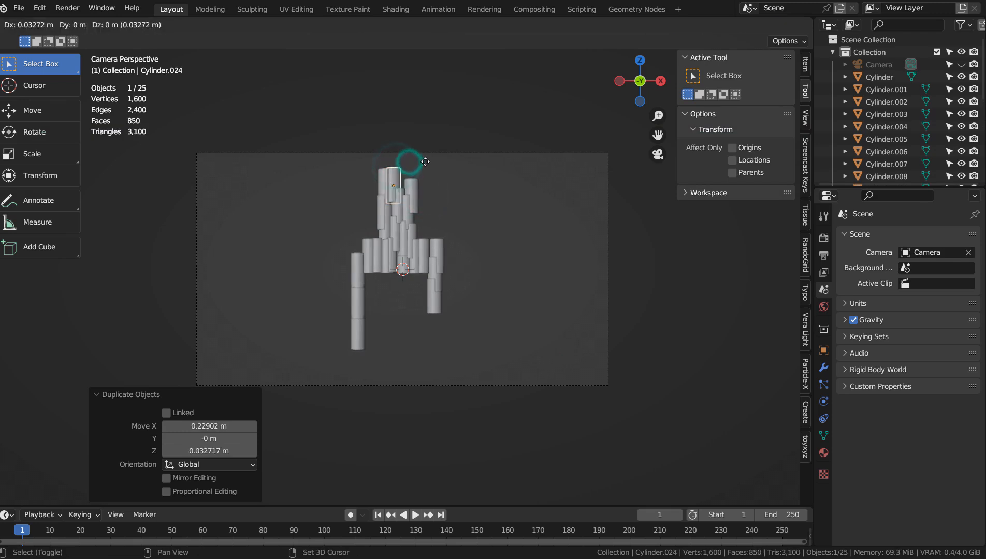
{"action": "key", "text": "shift+d"}
{"action": "left_click", "coordinate": [430, 164]}
Duplicate three cylinders in a downward column beneath the front half of the body as the second front leg.
{"action": "key", "text": "shift+d"}
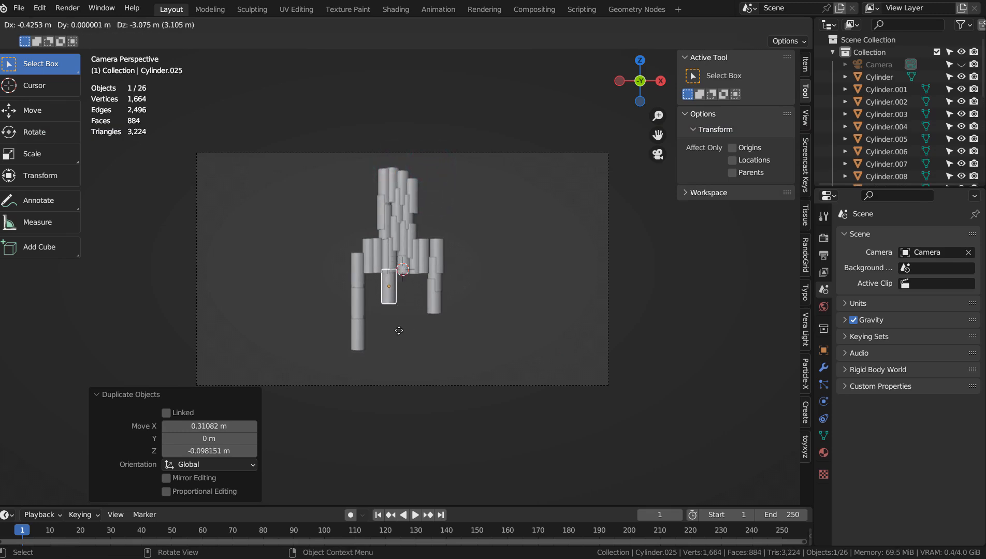
{"action": "left_click", "coordinate": [402, 329]}
{"action": "key", "text": "shift+d"}
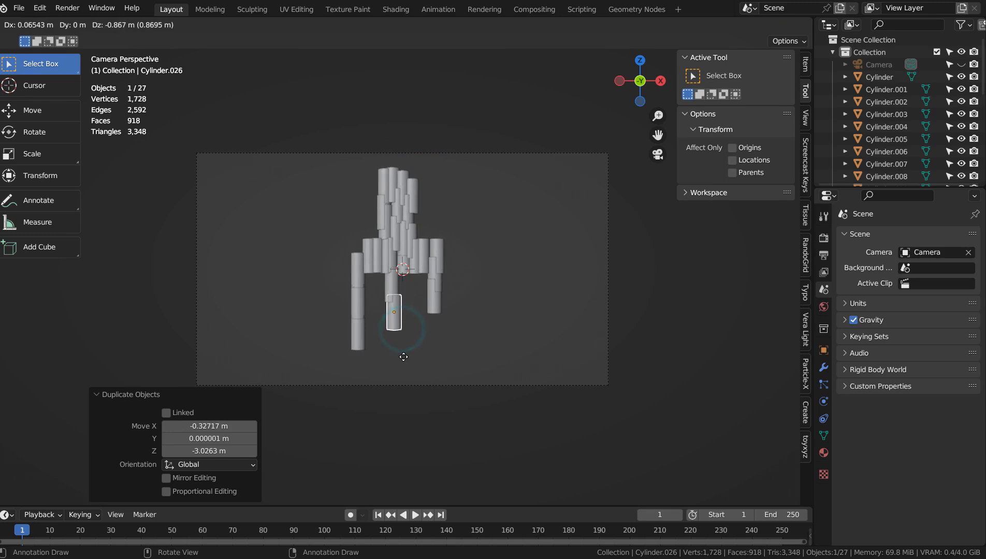
{"action": "left_click", "coordinate": [403, 365]}
{"action": "key", "text": "shift+d"}
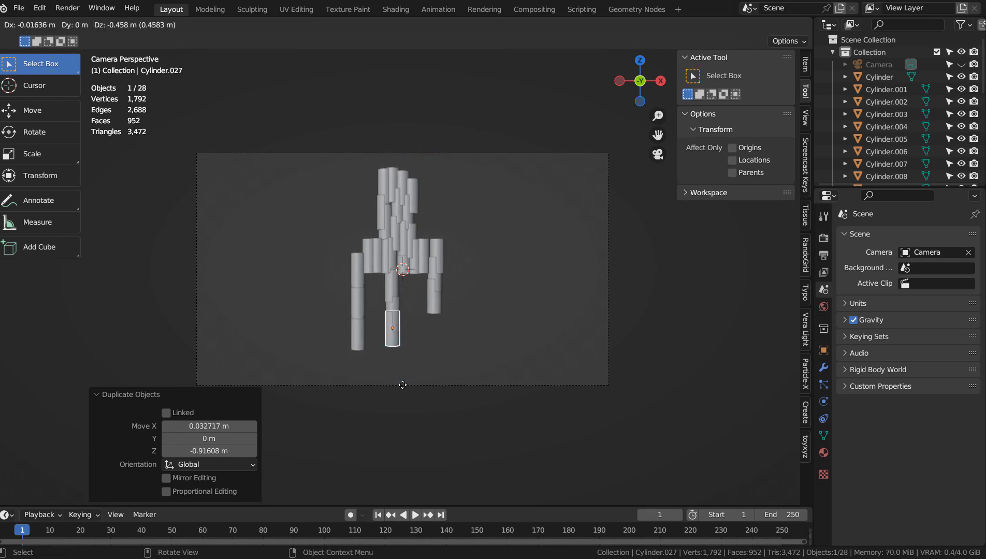
{"action": "left_click", "coordinate": [404, 389]}
Duplicate one cylinder below the rear of the body as the other hind leg and one above the rider as the head.
{"action": "key", "text": "shift+d"}
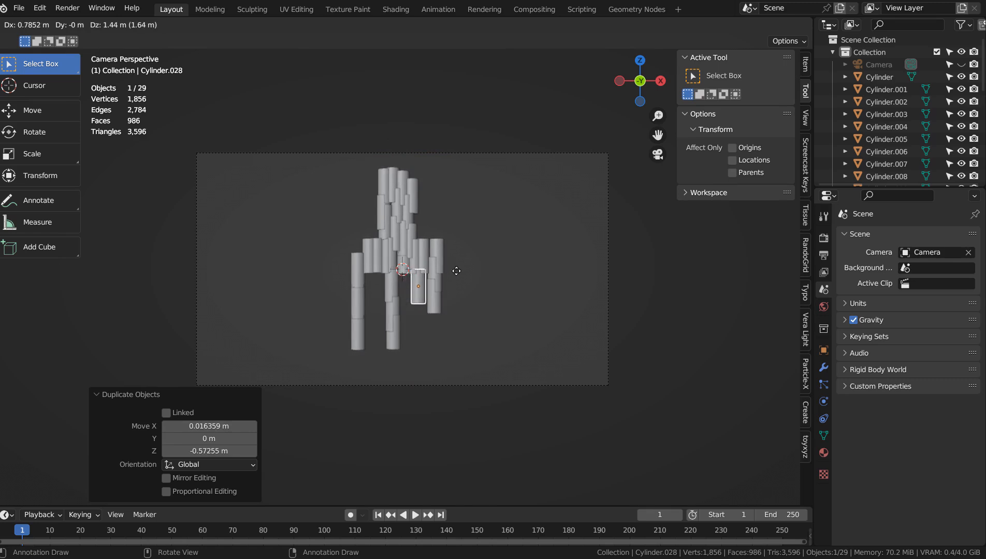
{"action": "left_click", "coordinate": [456, 273]}
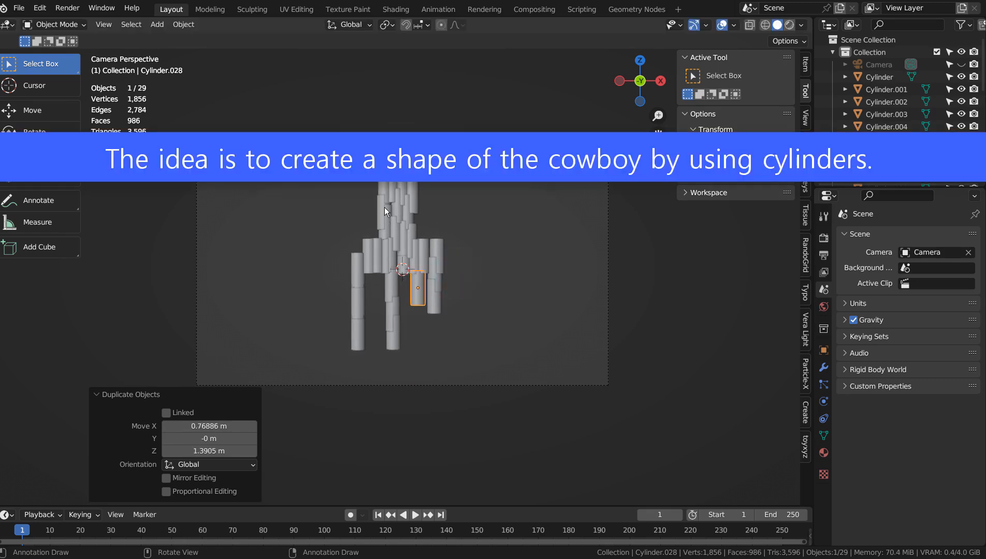
{"action": "key", "text": "shift+d"}
{"action": "left_click", "coordinate": [371, 103]}
Select the whole figure, scale it to about 0.851 and move it about -0.556 m along Z.
{"action": "left_click_drag", "start_coordinate": [291, 155], "coordinate": [500, 374]}
{"action": "key", "text": "s"}
{"action": "left_click", "coordinate": [526, 331]}
{"action": "key", "text": "g"}
{"action": "key", "text": "z"}
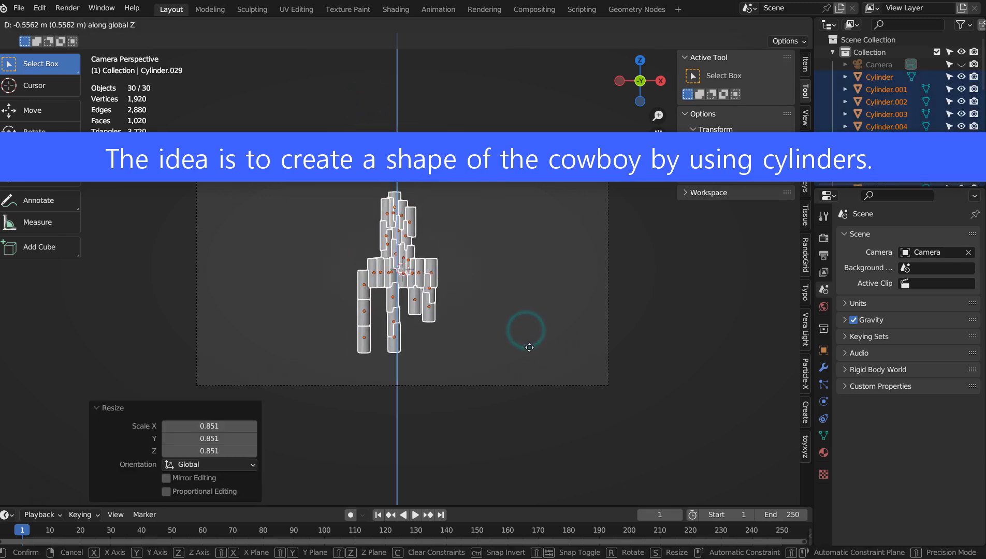
{"action": "left_click", "coordinate": [529, 348]}
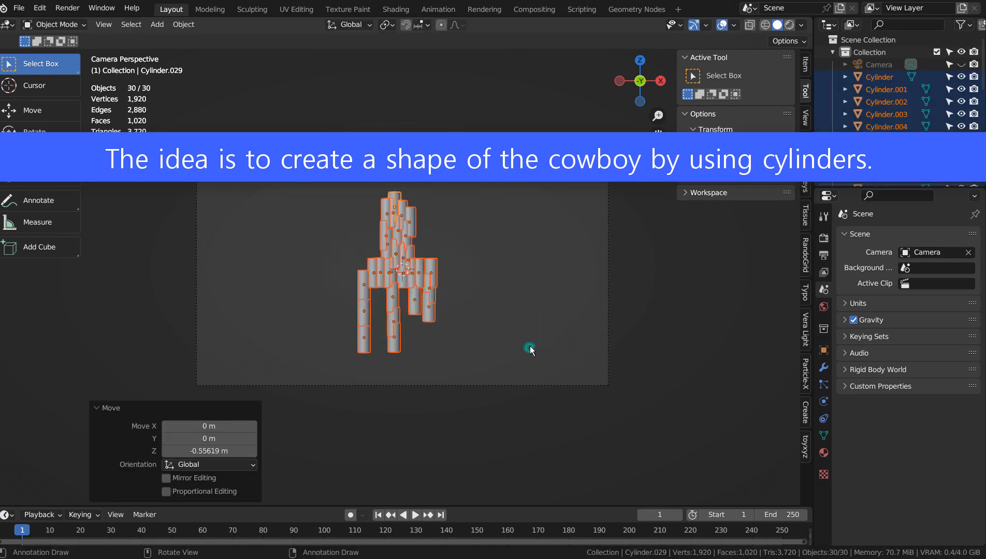
Duplicate the rider's nine upper cylinders three times, offsetting the copies upward and down over the torso to thicken the cowboy.
{"action": "left_click", "coordinate": [428, 207]}
{"action": "left_click_drag", "start_coordinate": [352, 186], "coordinate": [449, 241]}
{"action": "key", "text": "shift+d"}
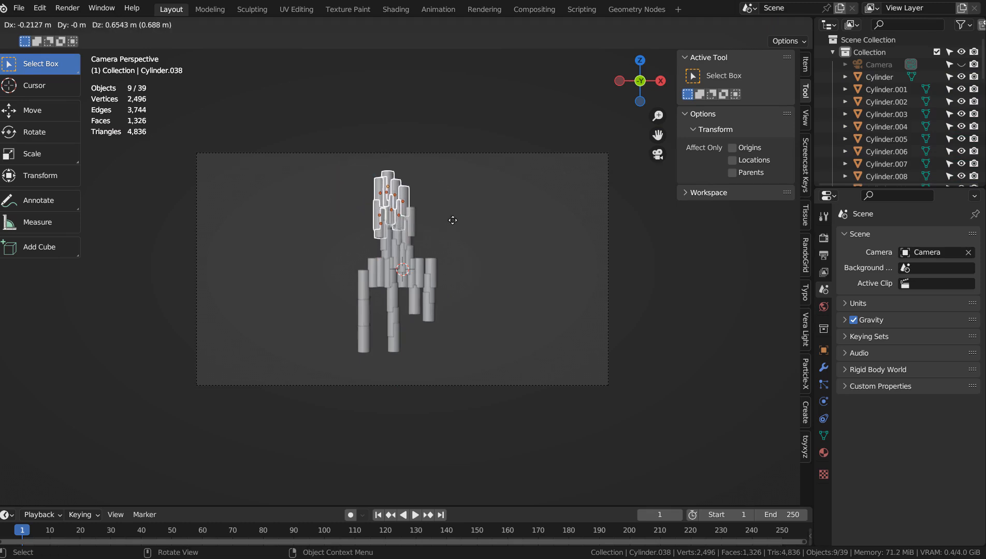
{"action": "left_click", "coordinate": [449, 219]}
{"action": "key", "text": "shift+d"}
{"action": "left_click", "coordinate": [460, 228]}
{"action": "key", "text": "shift+d"}
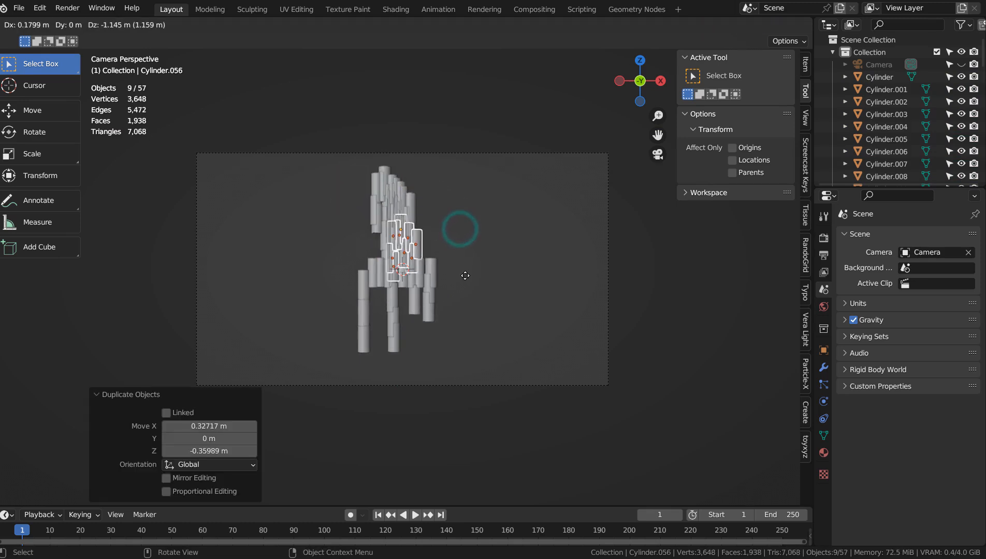
{"action": "left_click", "coordinate": [465, 275]}
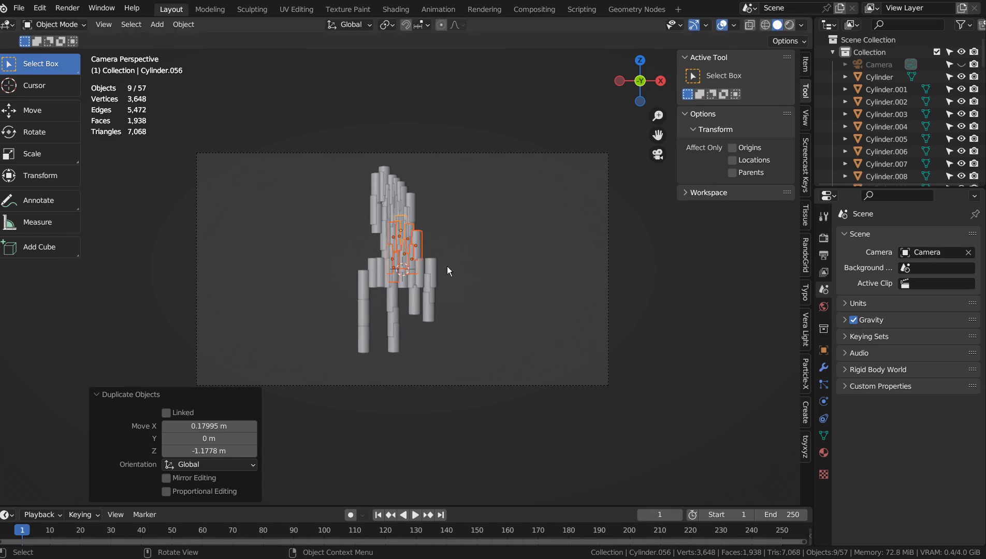
Duplicate the nine-cylinder cluster in front of the body, rotate it about -28.8° and position it as the horse's neck.
{"action": "key", "text": "shift+d"}
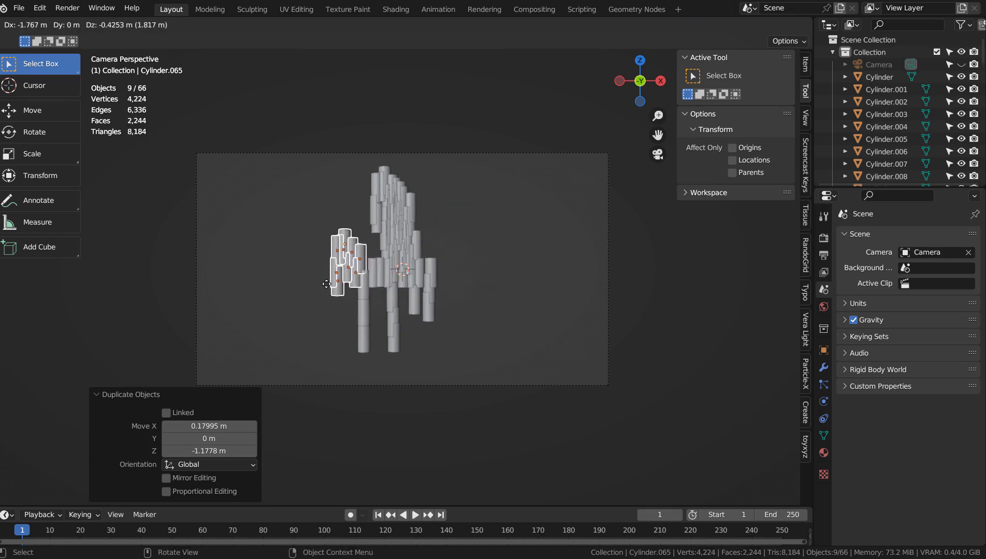
{"action": "left_click", "coordinate": [325, 284]}
{"action": "key", "text": "r"}
{"action": "left_click", "coordinate": [429, 239]}
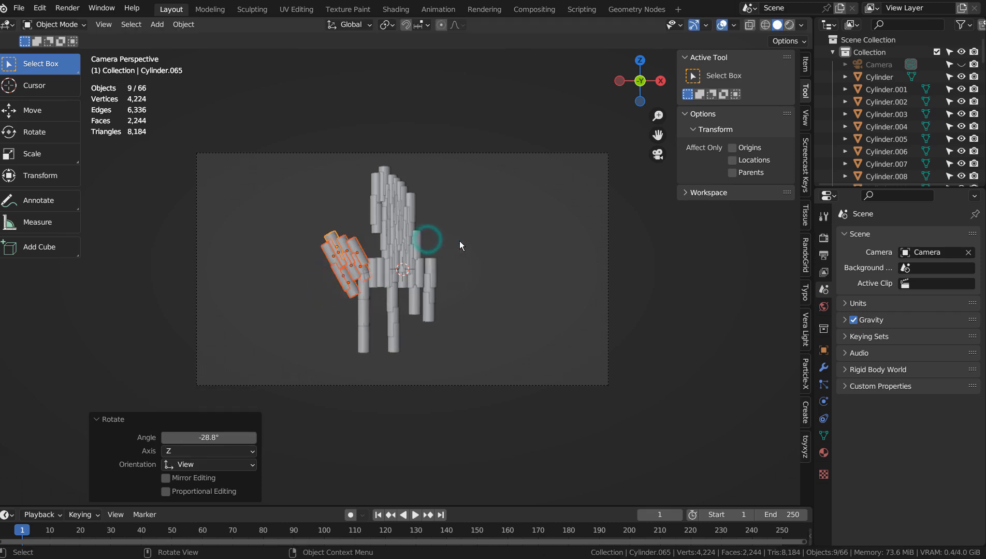
{"action": "key", "text": "g"}
{"action": "left_click", "coordinate": [465, 236]}
Duplicate the neck cluster, rotate the copy about 74.2° and place it on the end of the neck as the horse's head.
{"action": "key", "text": "shift+d"}
{"action": "left_click", "coordinate": [417, 253]}
{"action": "key", "text": "r"}
{"action": "left_click", "coordinate": [342, 336]}
{"action": "key", "text": "g"}
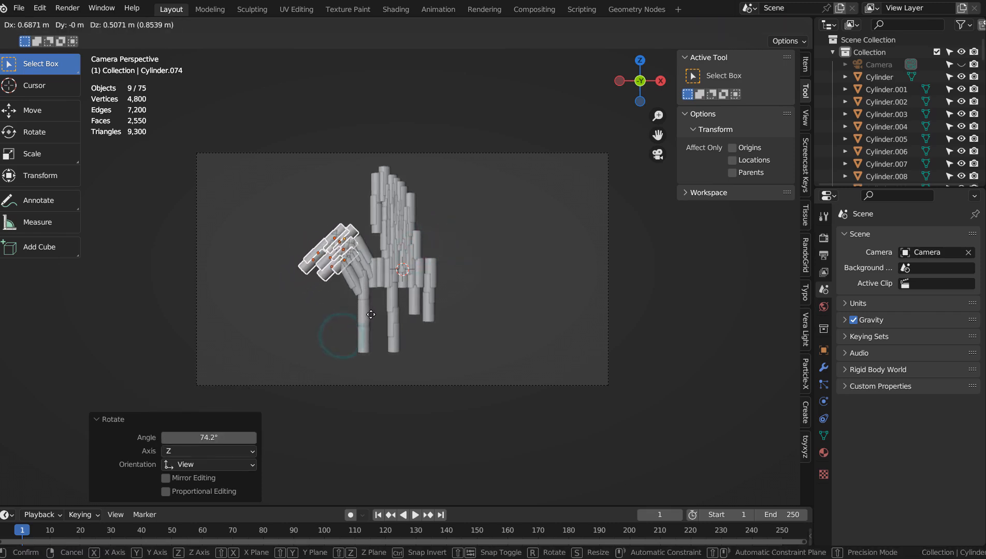
{"action": "left_click", "coordinate": [373, 315]}
{"action": "left_click", "coordinate": [515, 274]}
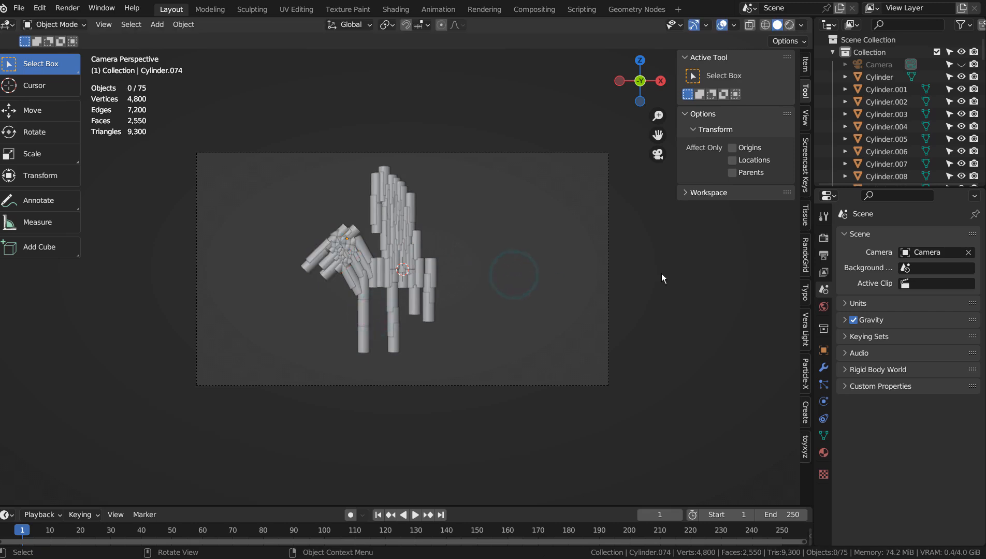
Preview the figure in rendered shading, return to solid shading, and set the render engine to Eevee.
{"action": "left_click", "coordinate": [824, 238]}
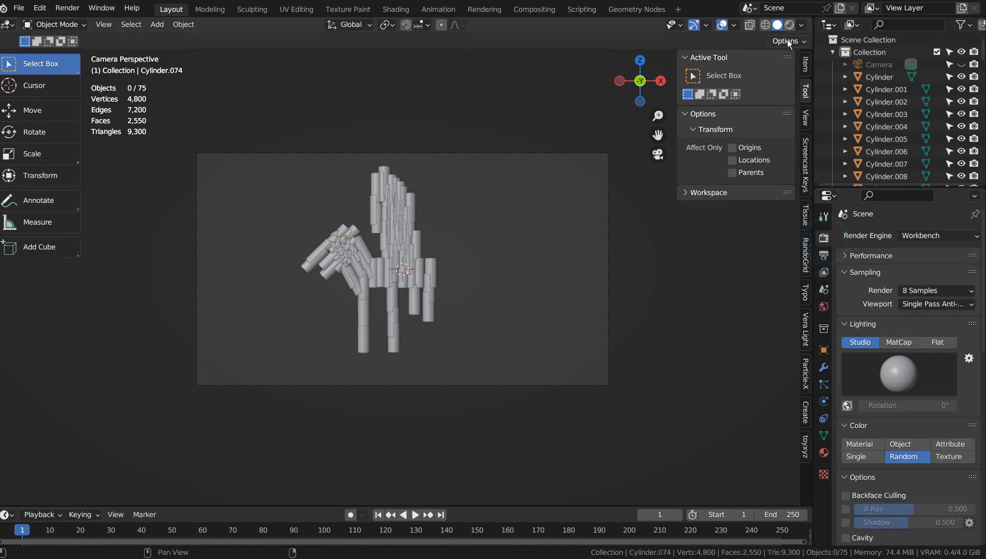
{"action": "left_click", "coordinate": [789, 25]}
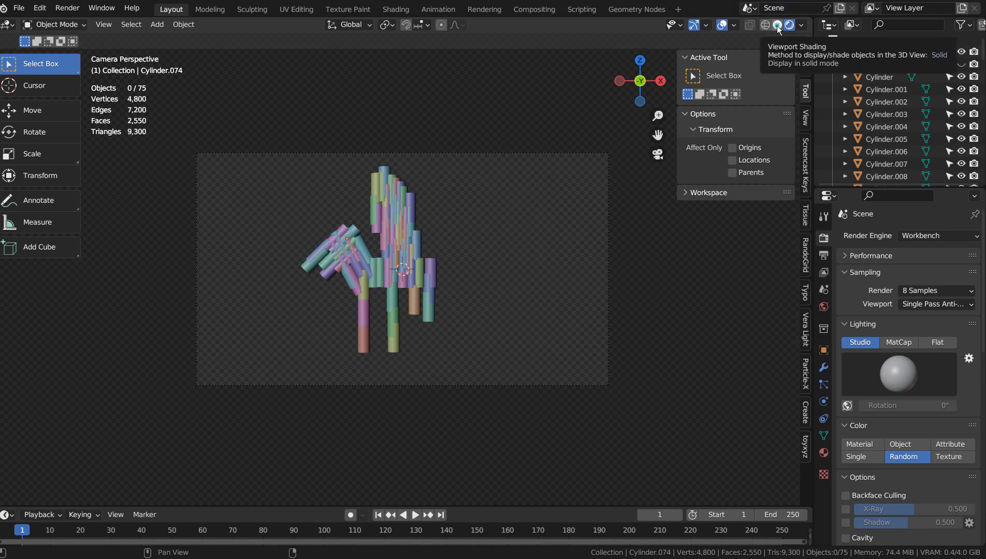
{"action": "left_click", "coordinate": [777, 25]}
{"action": "left_click", "coordinate": [922, 236]}
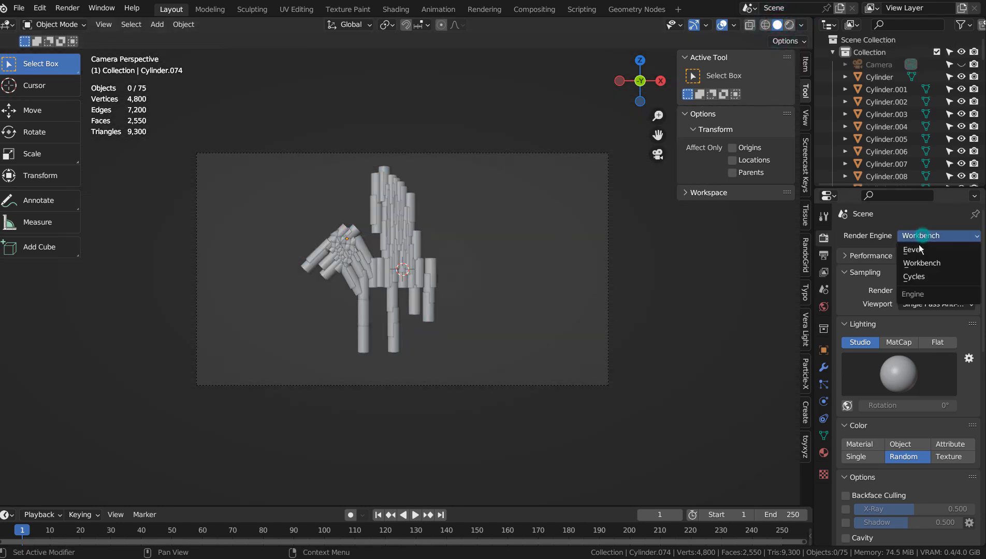
{"action": "left_click", "coordinate": [918, 249]}
{"action": "left_click", "coordinate": [477, 265]}
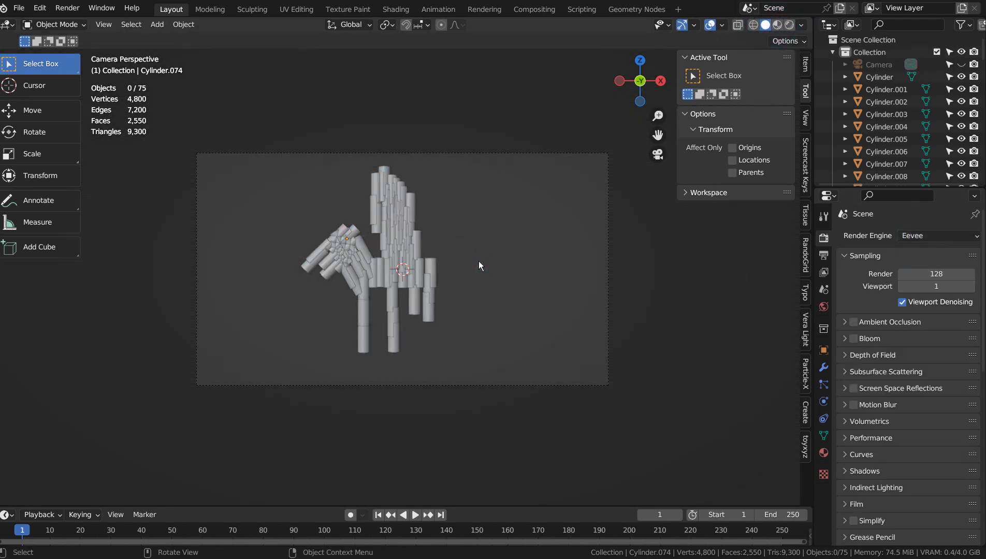
Select all cylinders and reposition the figure within the camera frame, widening it about 1.22 times along X.
{"action": "left_click_drag", "start_coordinate": [300, 153], "coordinate": [524, 393]}
{"action": "key", "text": "g"}
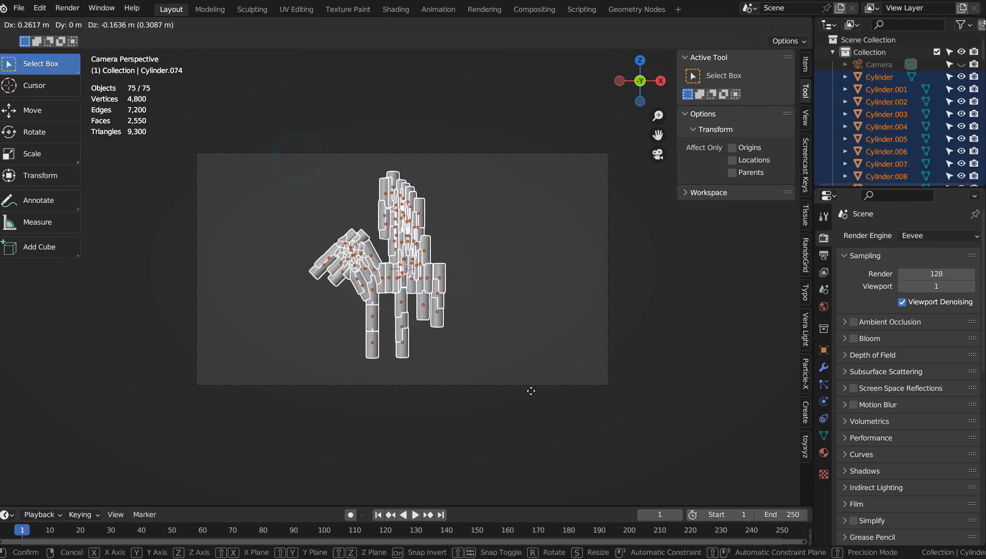
{"action": "left_click", "coordinate": [531, 392]}
{"action": "key", "text": "s"}
{"action": "key", "text": "x"}
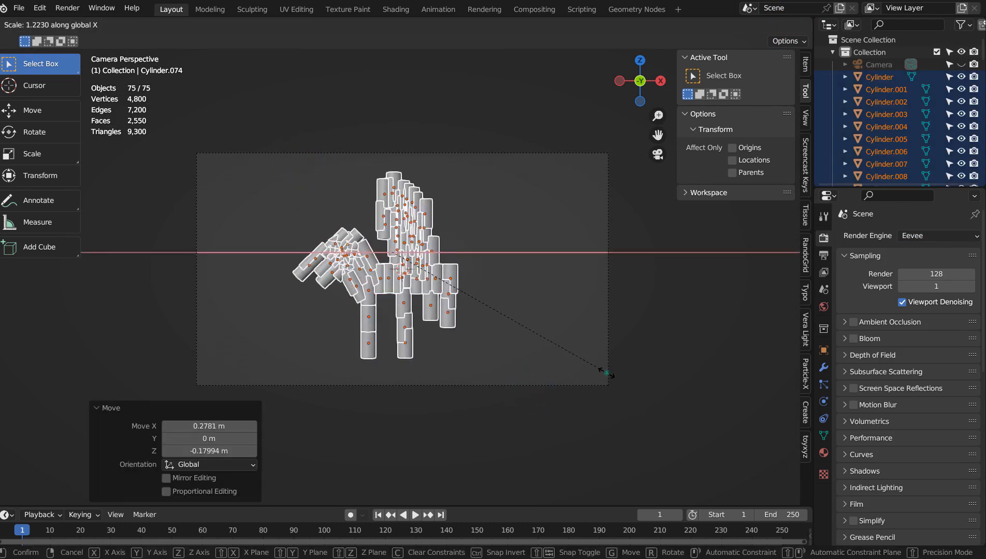
{"action": "left_click", "coordinate": [607, 373]}
{"action": "key", "text": "g"}
{"action": "left_click", "coordinate": [617, 375]}
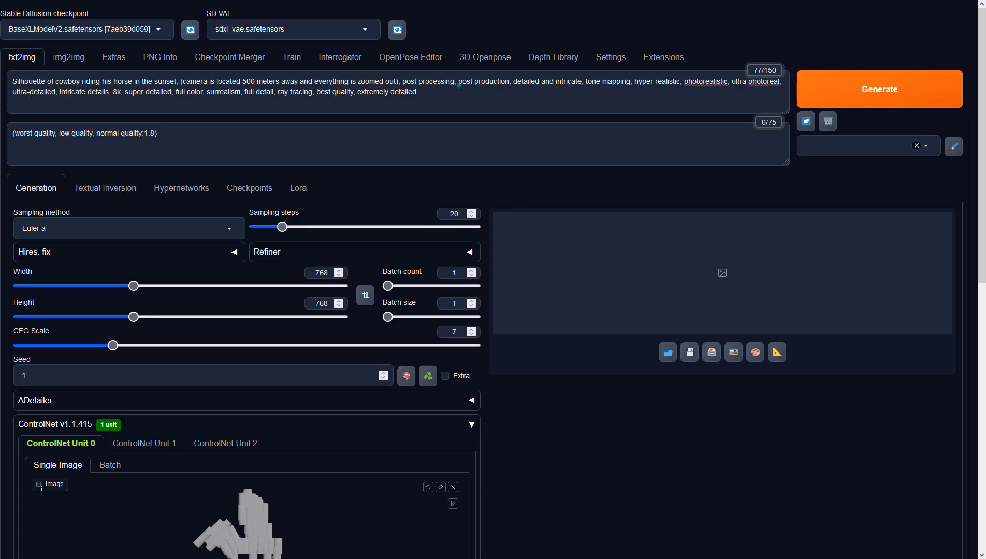
Switch to the Stable Diffusion web UI and set the txt2img image size to 960 × 540.
{"action": "left_click", "coordinate": [459, 86]}
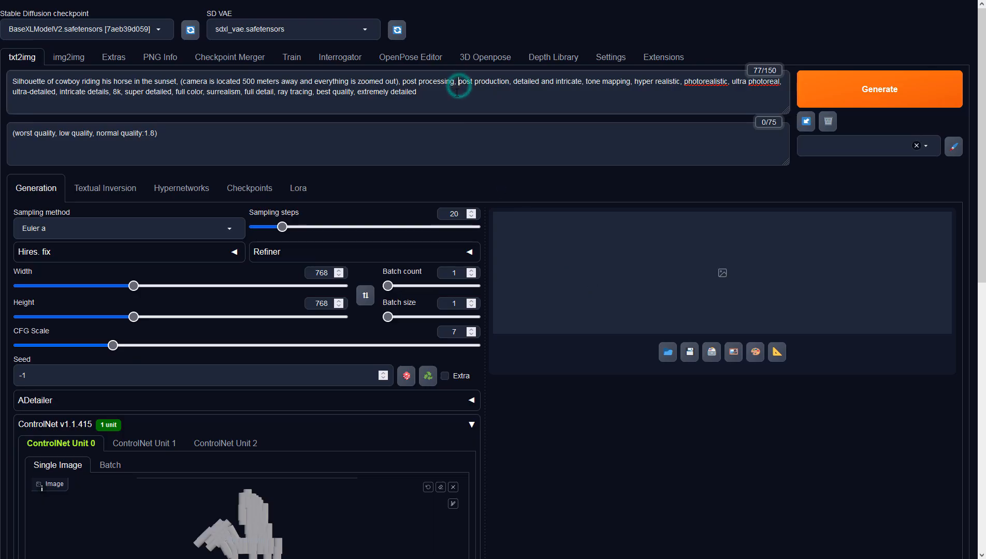
{"action": "left_click", "coordinate": [310, 135]}
{"action": "left_click", "coordinate": [317, 273]}
{"action": "type", "text": "960"}
{"action": "key", "text": "Delete"}
{"action": "key", "text": "Delete"}
{"action": "key", "text": "Delete"}
{"action": "key", "text": "Tab"}
{"action": "key", "text": "Tab"}
{"action": "type", "text": "540"}
{"action": "left_click", "coordinate": [532, 406]}
Set ControlNet Unit 0 to the Depth control type with preprocessor none and the model sai_xl_depth_256lora.
{"action": "scroll", "coordinate": [532, 406], "scroll_direction": "down", "scroll_amount": 4}
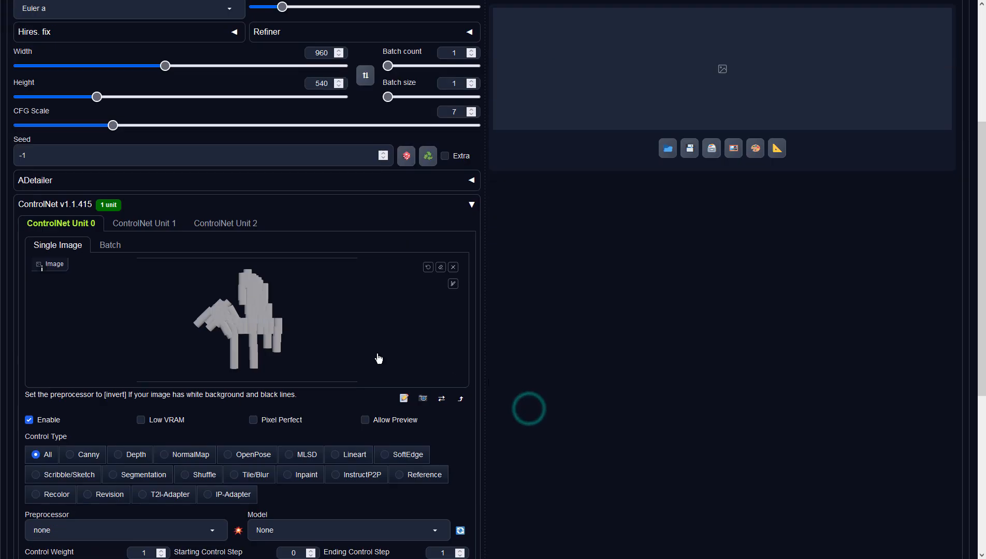
{"action": "left_click", "coordinate": [119, 455]}
{"action": "left_click", "coordinate": [199, 531]}
{"action": "left_click", "coordinate": [73, 470]}
{"action": "left_click", "coordinate": [311, 531]}
{"action": "left_click", "coordinate": [308, 513]}
{"action": "left_click", "coordinate": [593, 478]}
Generate the cowboy silhouette image and view the result at full size.
{"action": "scroll", "coordinate": [593, 477], "scroll_direction": "up", "scroll_amount": 4}
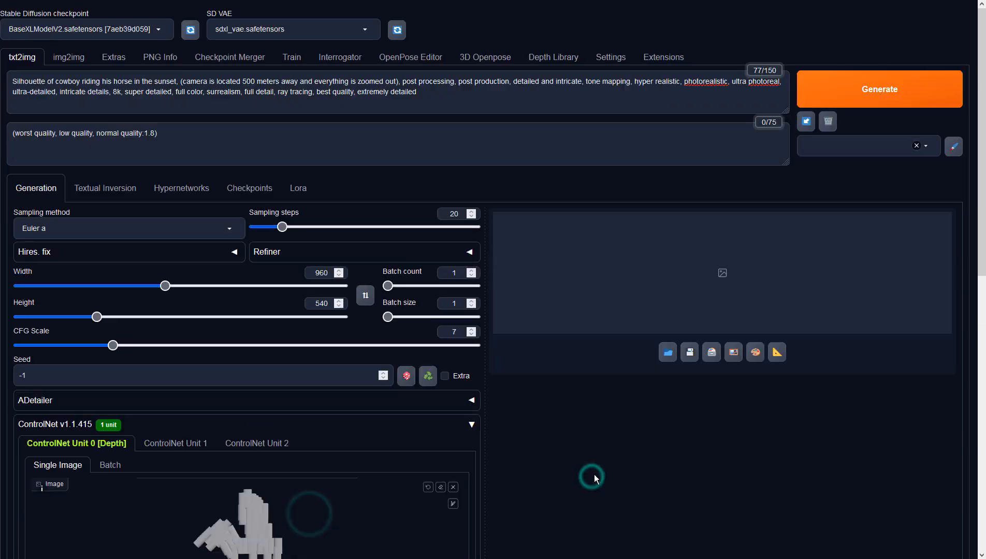
{"action": "left_click", "coordinate": [836, 77]}
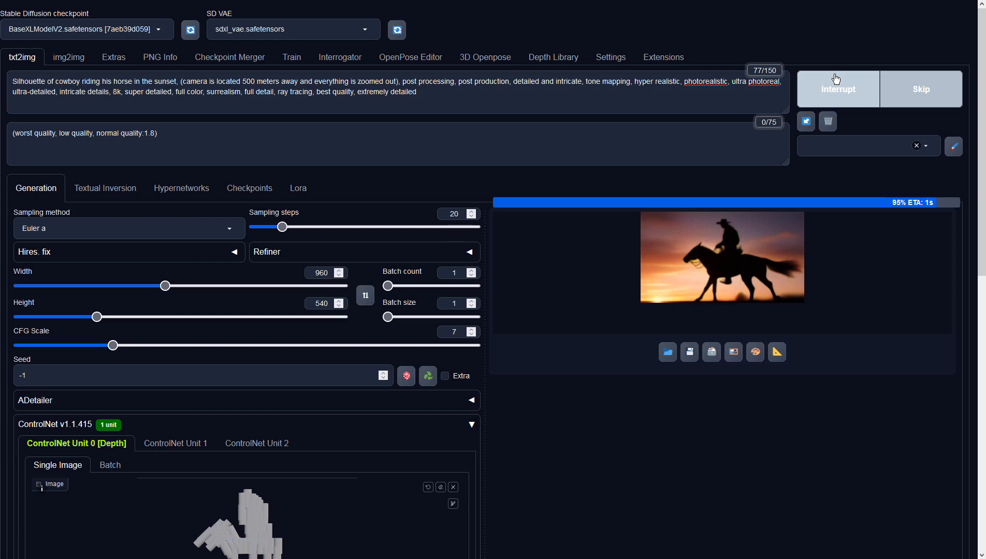
{"action": "left_click", "coordinate": [675, 317]}
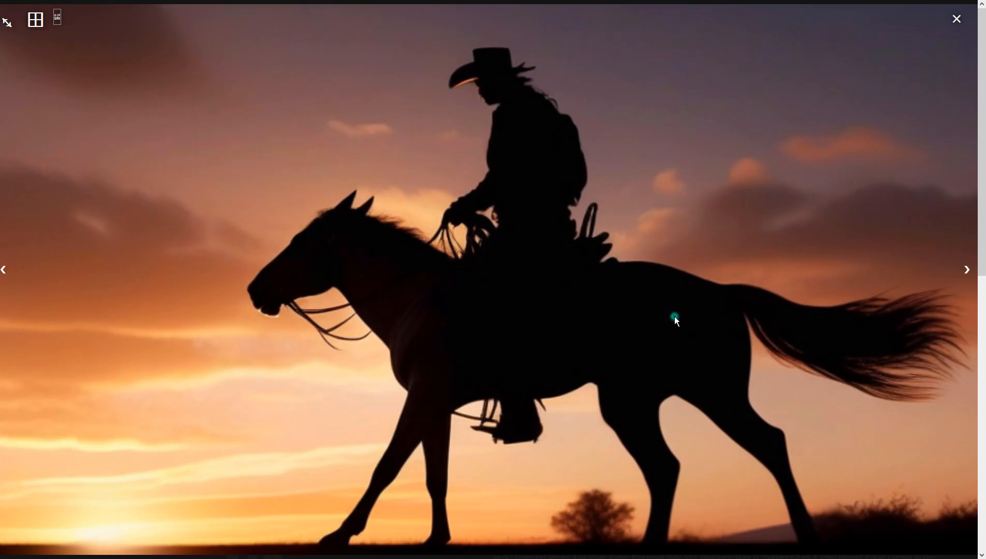
{"action": "left_click", "coordinate": [825, 190]}
Send the generated cowboy image to img2img and set its resize height to 540.
{"action": "scroll", "coordinate": [447, 419], "scroll_direction": "down", "scroll_amount": 3}
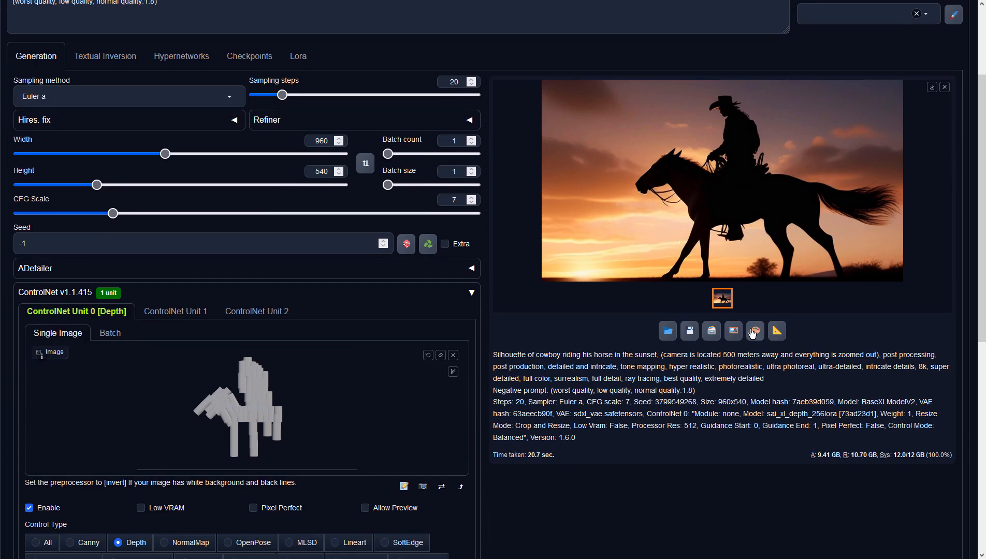
{"action": "left_click", "coordinate": [734, 332]}
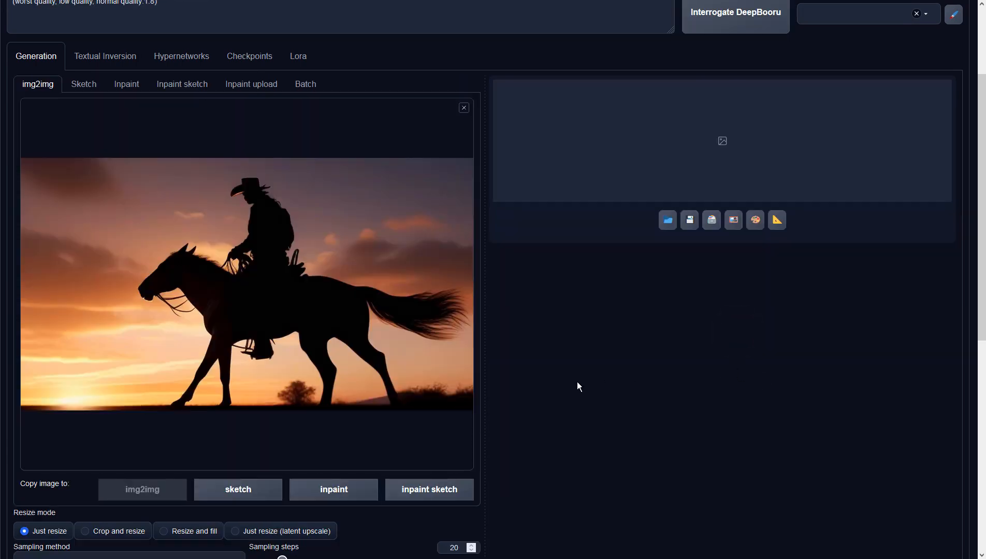
{"action": "scroll", "coordinate": [577, 379], "scroll_direction": "down", "scroll_amount": 10}
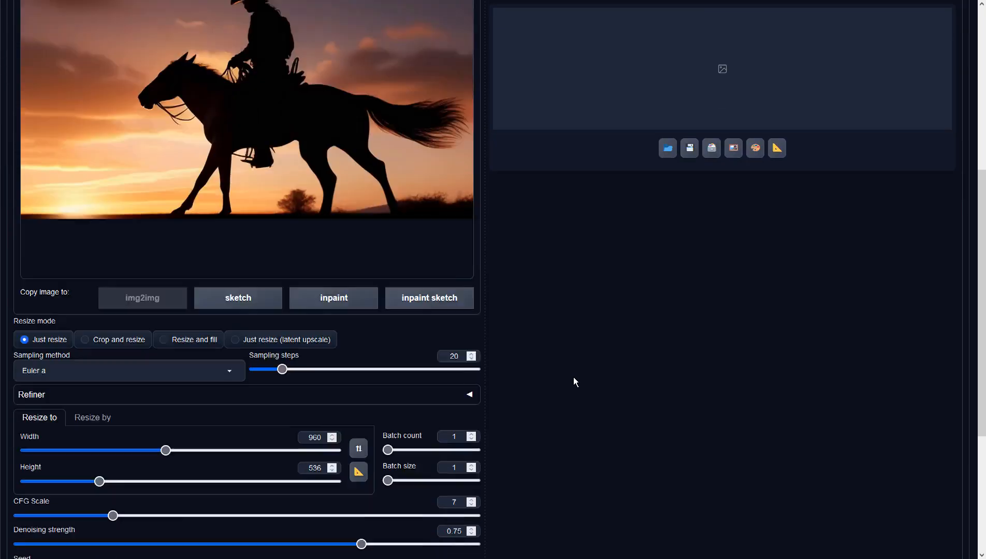
{"action": "scroll", "coordinate": [542, 361], "scroll_direction": "up", "scroll_amount": 10}
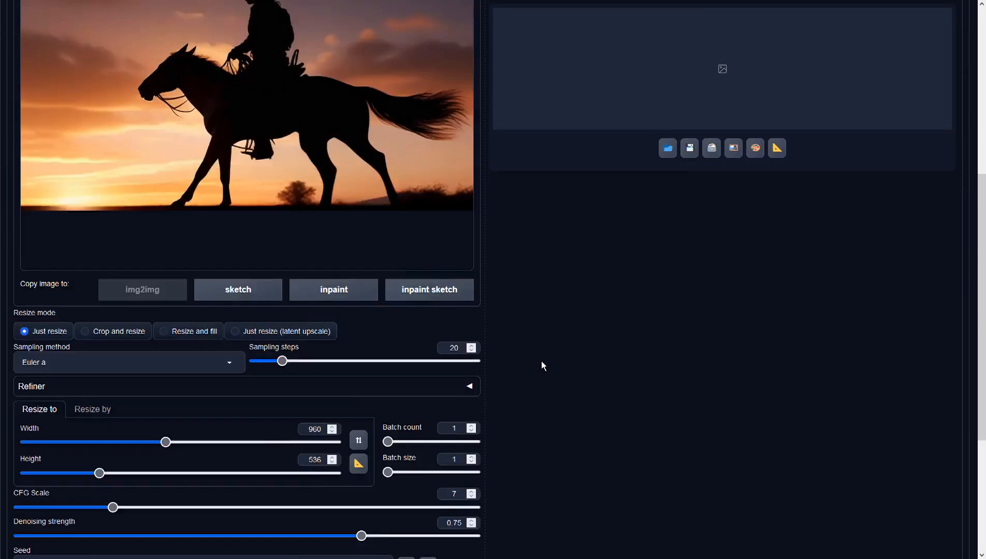
{"action": "scroll", "coordinate": [542, 361], "scroll_direction": "down", "scroll_amount": 5}
{"action": "double_click", "coordinate": [311, 527]}
{"action": "type", "text": "540"}
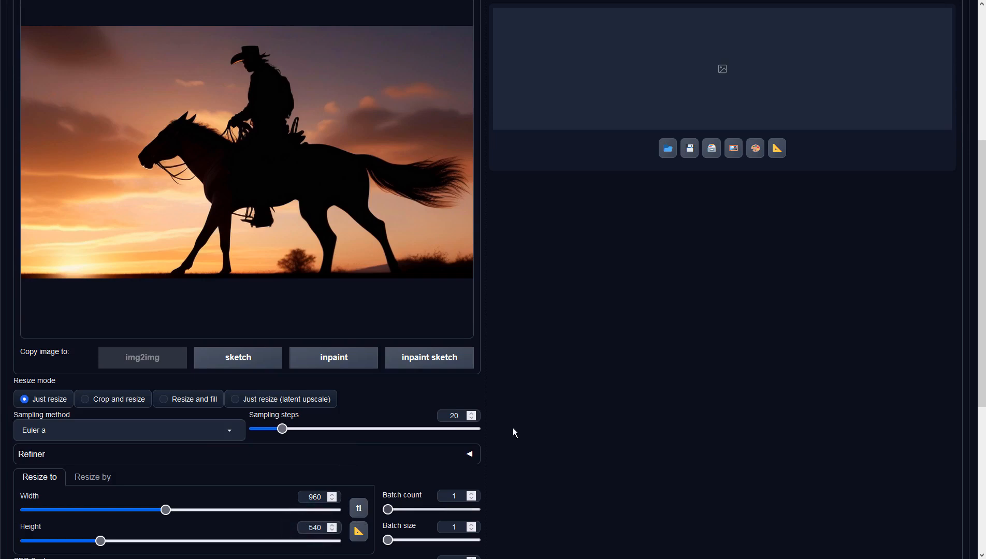
Generate an img2img version of the cowboy silhouette and inspect the result at full size.
{"action": "scroll", "coordinate": [653, 336], "scroll_direction": "up", "scroll_amount": 5}
{"action": "left_click", "coordinate": [865, 89]}
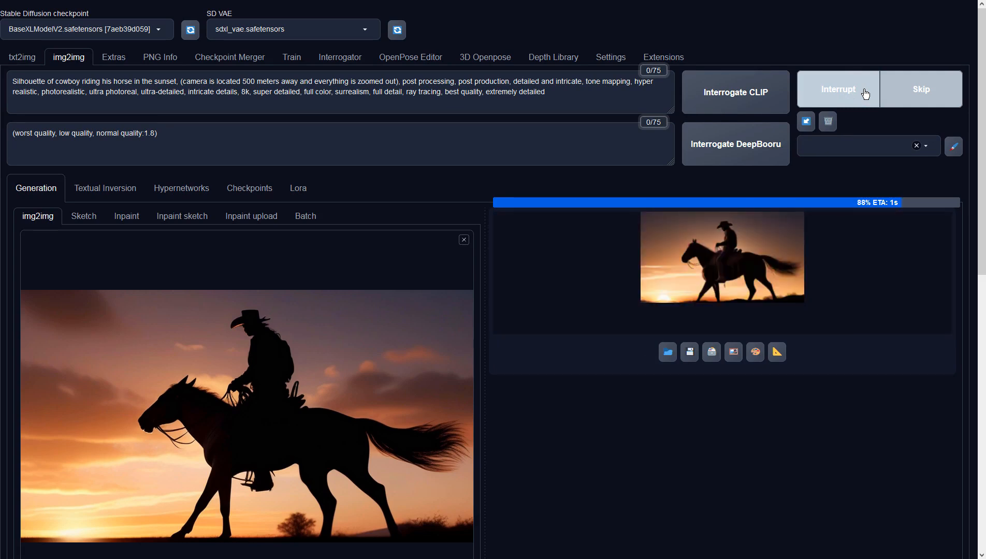
{"action": "left_click", "coordinate": [788, 254]}
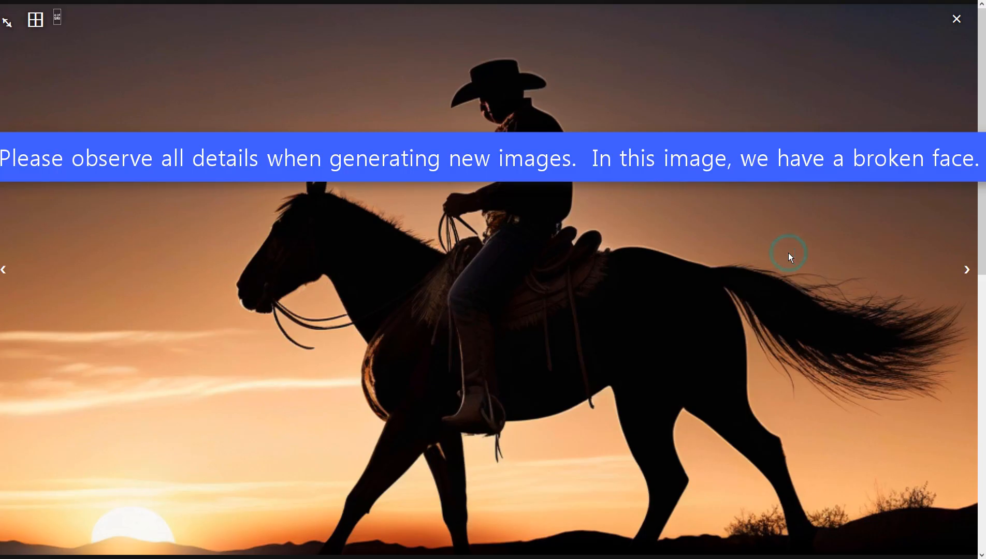
{"action": "left_click", "coordinate": [811, 234]}
Change the sampling method to DPM++ 2M Karras, regenerate the image and check it at full size.
{"action": "scroll", "coordinate": [143, 387], "scroll_direction": "down", "scroll_amount": 4}
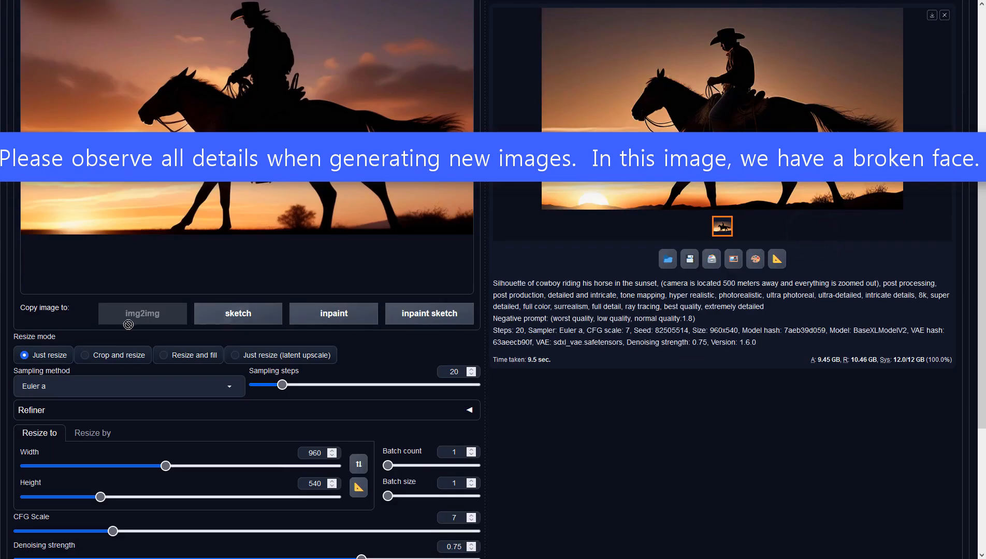
{"action": "left_click", "coordinate": [141, 387]}
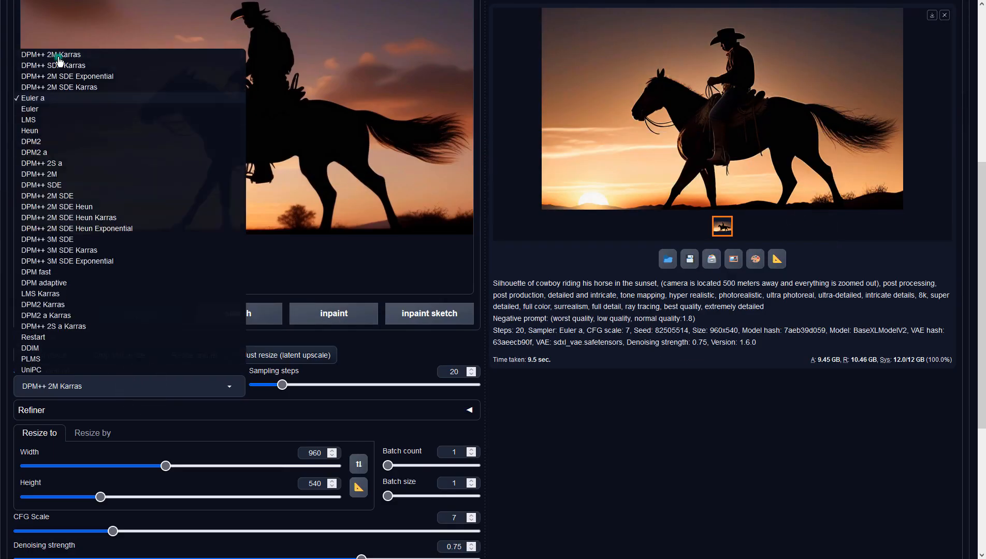
{"action": "left_click", "coordinate": [58, 57]}
{"action": "scroll", "coordinate": [628, 319], "scroll_direction": "up", "scroll_amount": 6}
{"action": "left_click", "coordinate": [868, 94]}
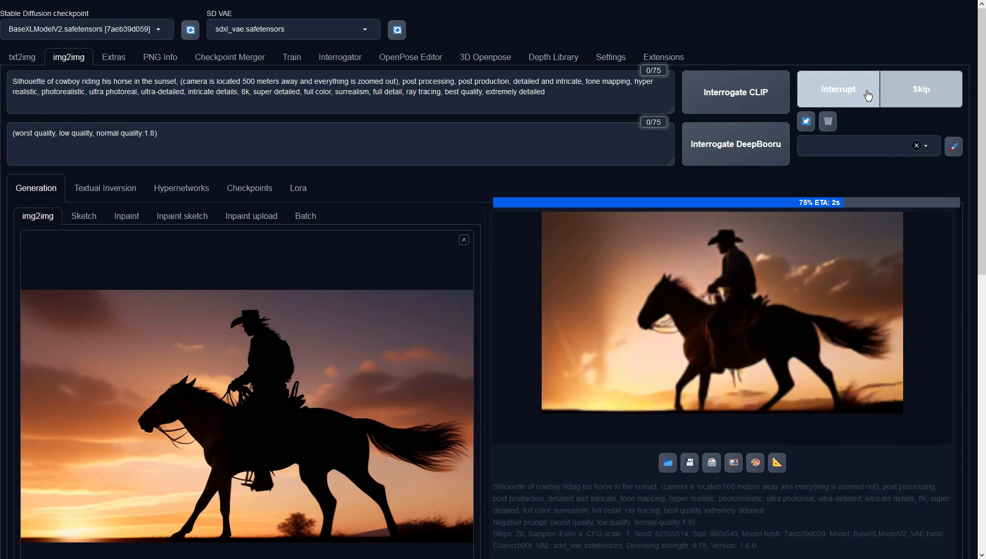
{"action": "left_click", "coordinate": [832, 208]}
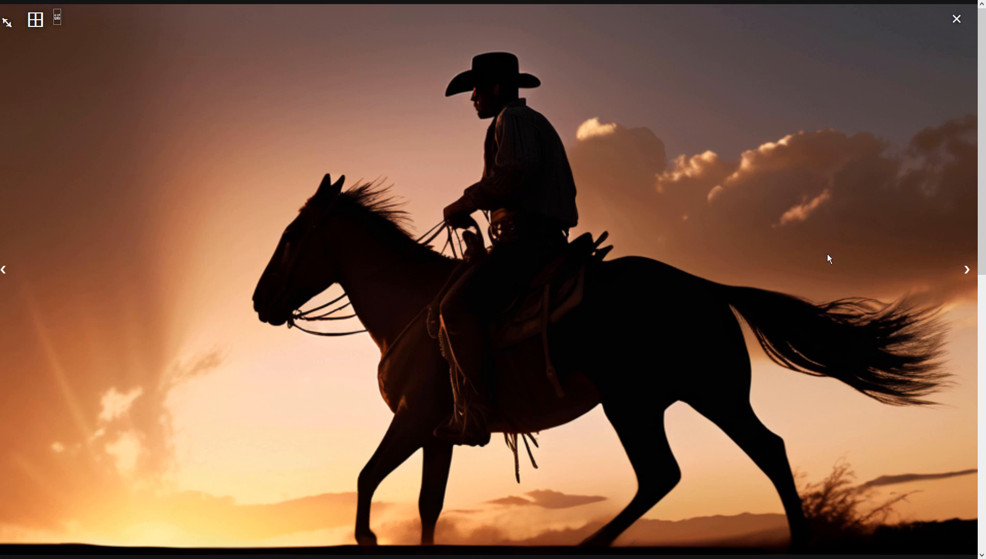
{"action": "left_click", "coordinate": [828, 226]}
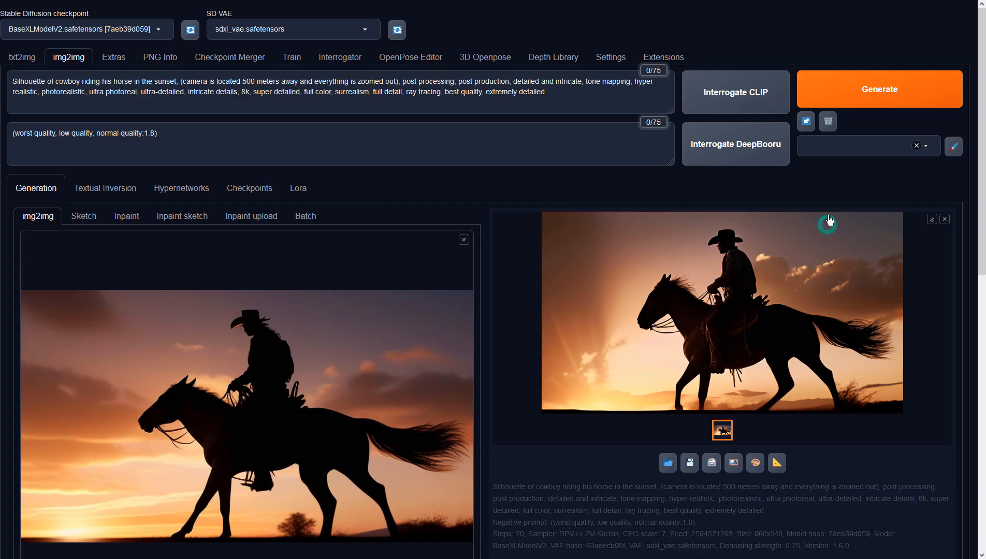
Send the DPM++ 2M Karras result to img2img as the new source and generate two variations, viewing each at full size.
{"action": "left_click", "coordinate": [733, 463]}
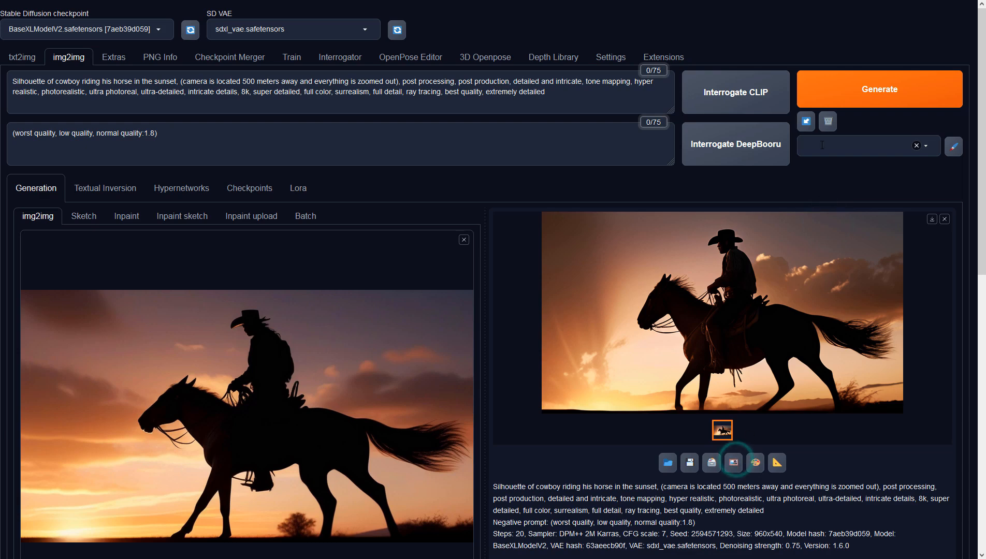
{"action": "left_click", "coordinate": [838, 97]}
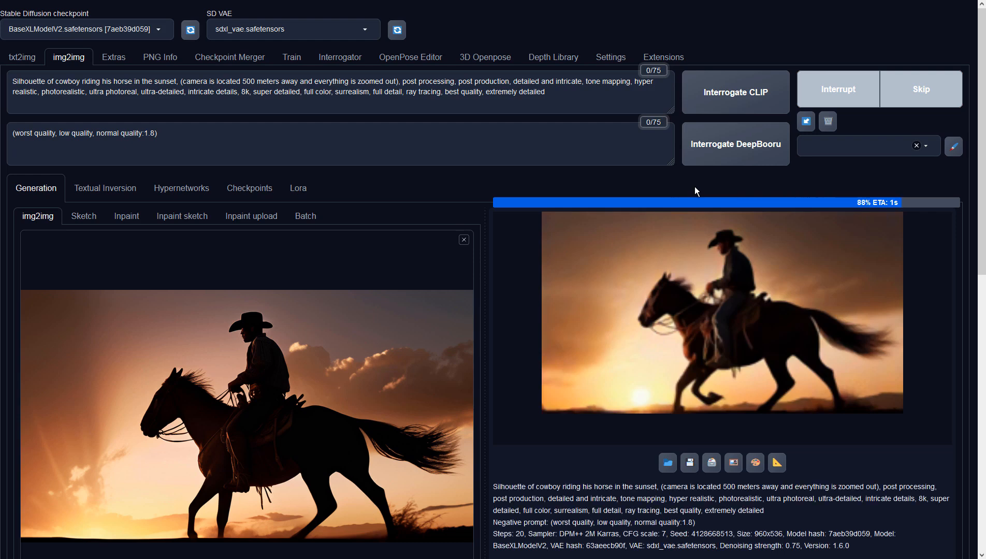
{"action": "left_click", "coordinate": [699, 252]}
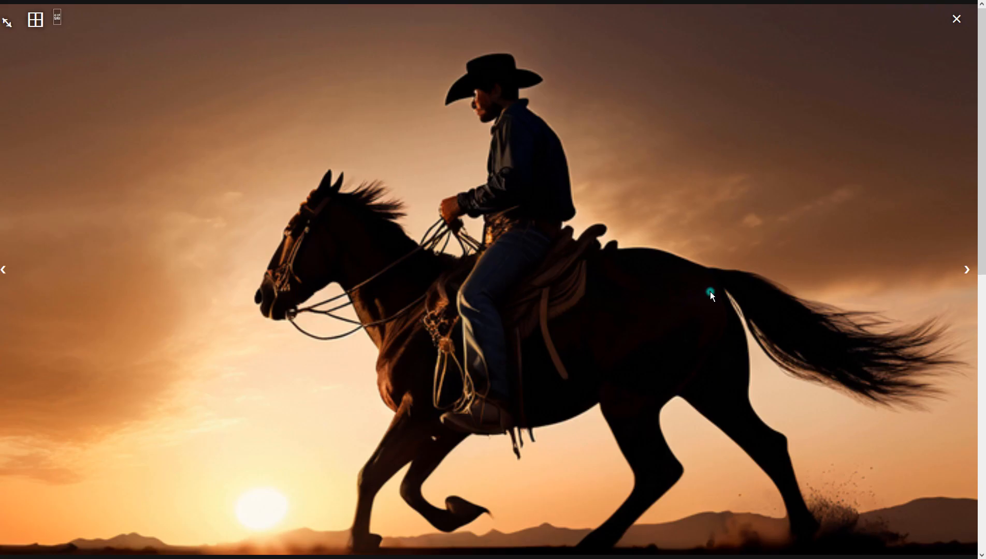
{"action": "left_click", "coordinate": [729, 245]}
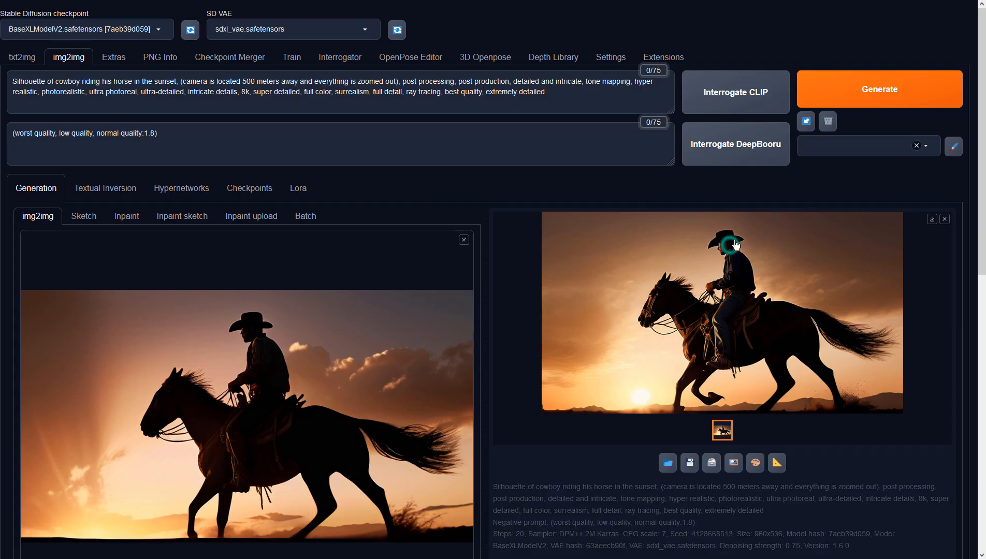
{"action": "left_click", "coordinate": [879, 98]}
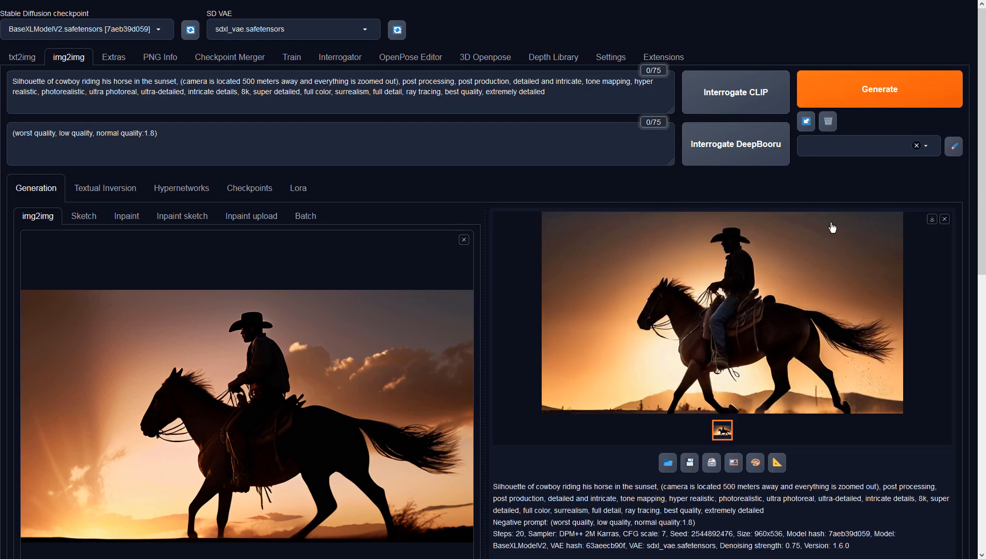
{"action": "left_click", "coordinate": [823, 245]}
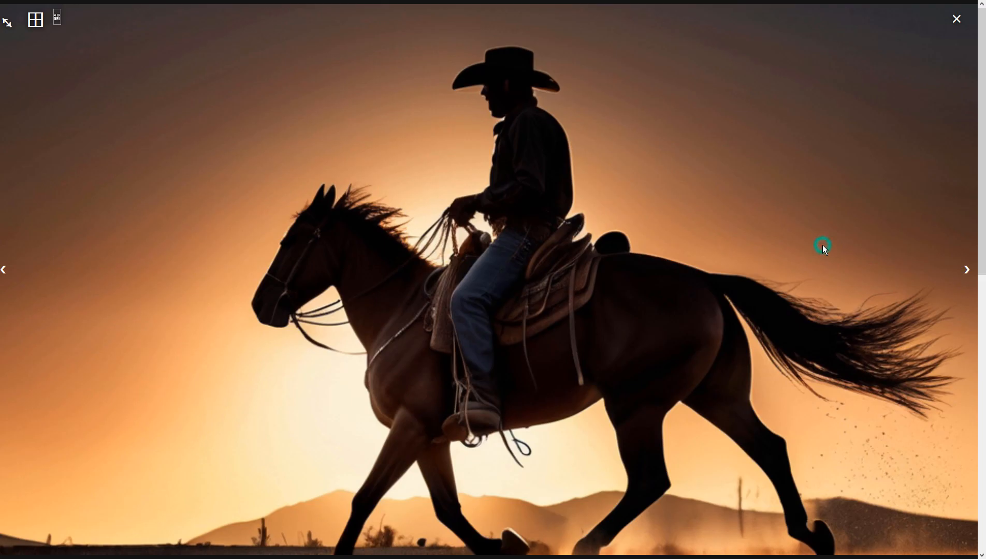
{"action": "left_click", "coordinate": [724, 192]}
Make the latest result the img2img source and replace the prompt's bracketed camera note with "beautiful sunset clouds in the background".
{"action": "left_click", "coordinate": [732, 464]}
{"action": "left_click_drag", "start_coordinate": [182, 81], "coordinate": [396, 81]}
{"action": "type", "text": "beautiful clouds "}
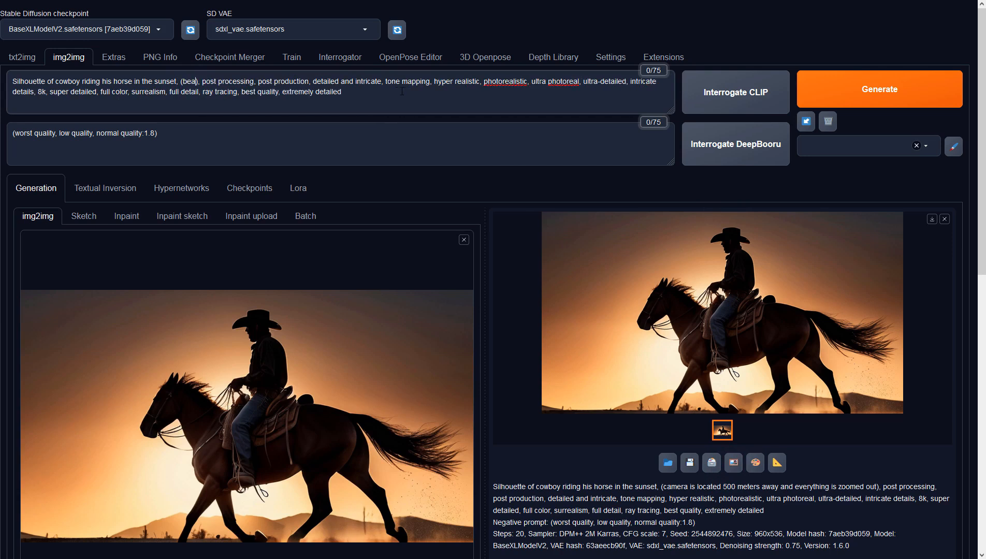
{"action": "type", "text": "in the background"}
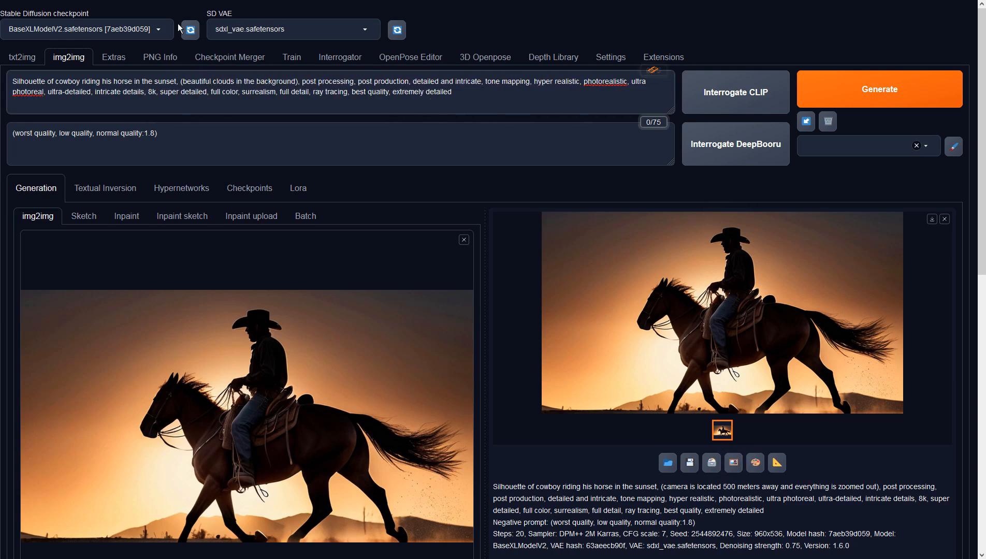
{"action": "left_click", "coordinate": [211, 77]}
{"action": "type", "text": "sunset"}
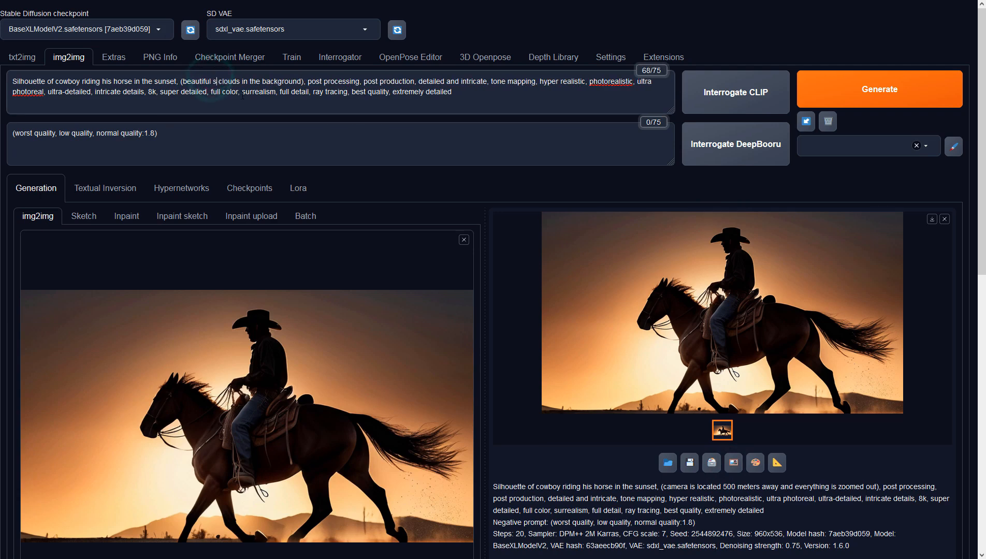
Generate an image with the sunset clouds prompt and view it at full size.
{"action": "left_click", "coordinate": [848, 96]}
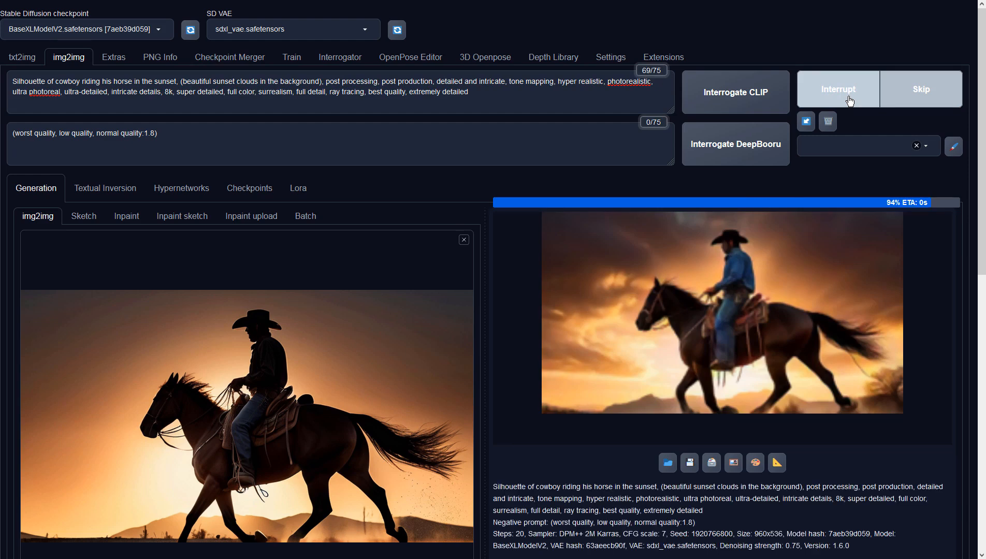
{"action": "left_click", "coordinate": [835, 251]}
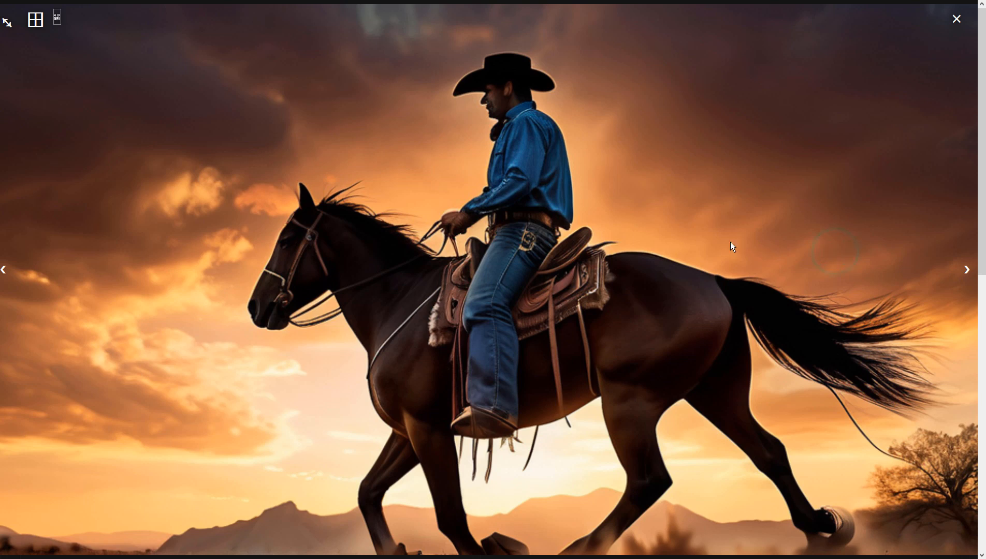
{"action": "left_click", "coordinate": [683, 224]}
Reword the start of the prompt to "(Completely black silhouette of cowboy riding his horse in the sunset)", enclosed in parentheses.
{"action": "left_click", "coordinate": [178, 142]}
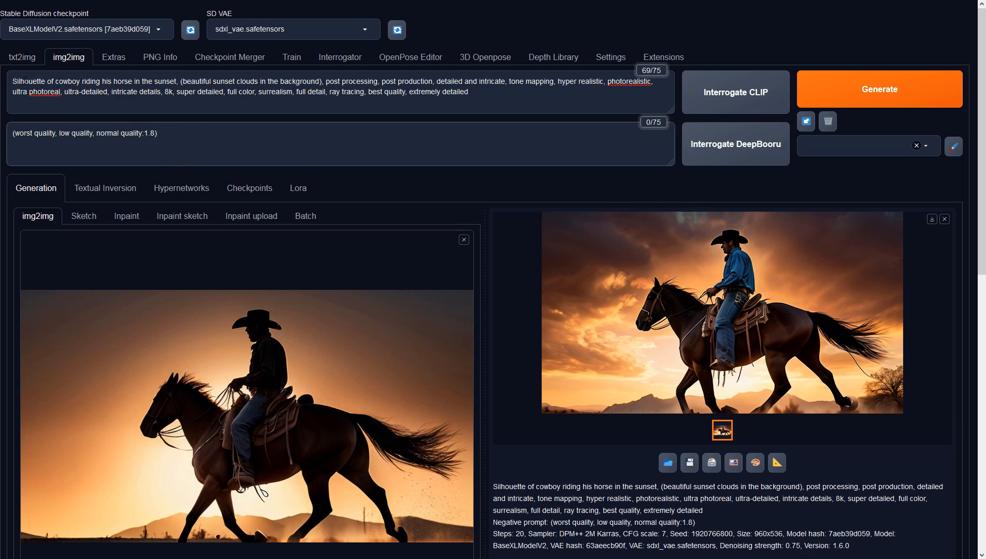
{"action": "left_click", "coordinate": [13, 81]}
{"action": "type", "text": "completel"}
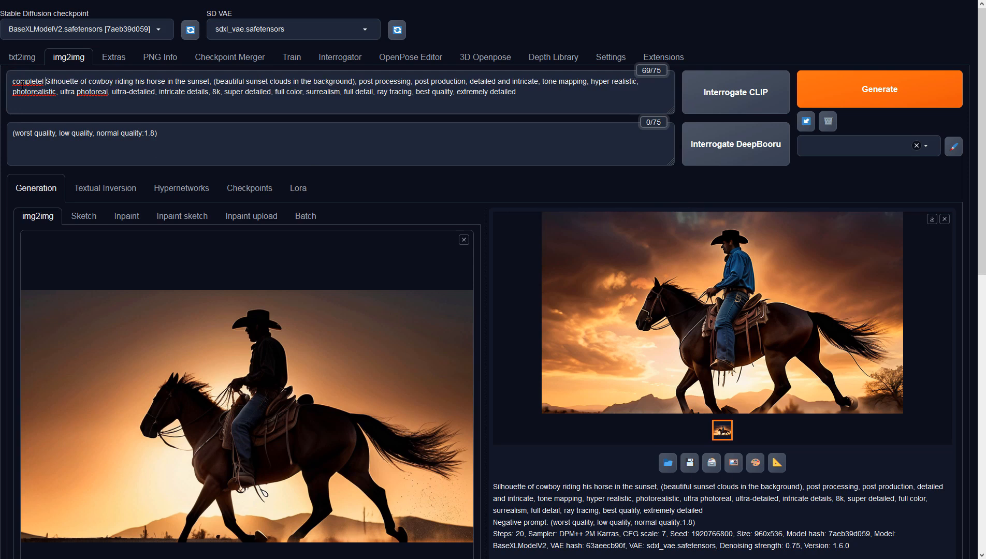
{"action": "type", "text": "y black s"}
{"action": "key", "text": "Delete"}
{"action": "key", "text": "Home"}
{"action": "type", "text": "C"}
{"action": "key", "text": "Delete"}
{"action": "key", "text": "Home"}
{"action": "type", "text": "("}
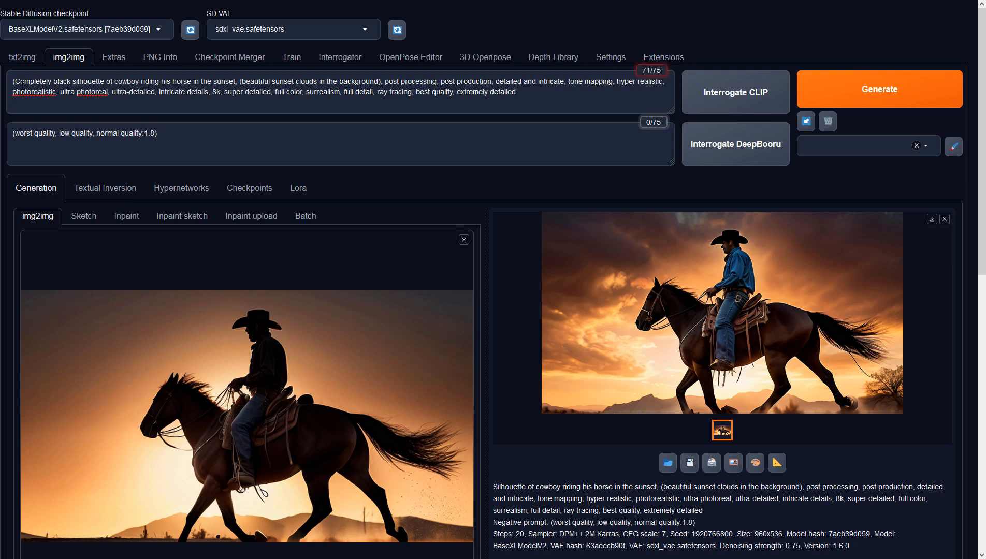
{"action": "type", "text": ")"}
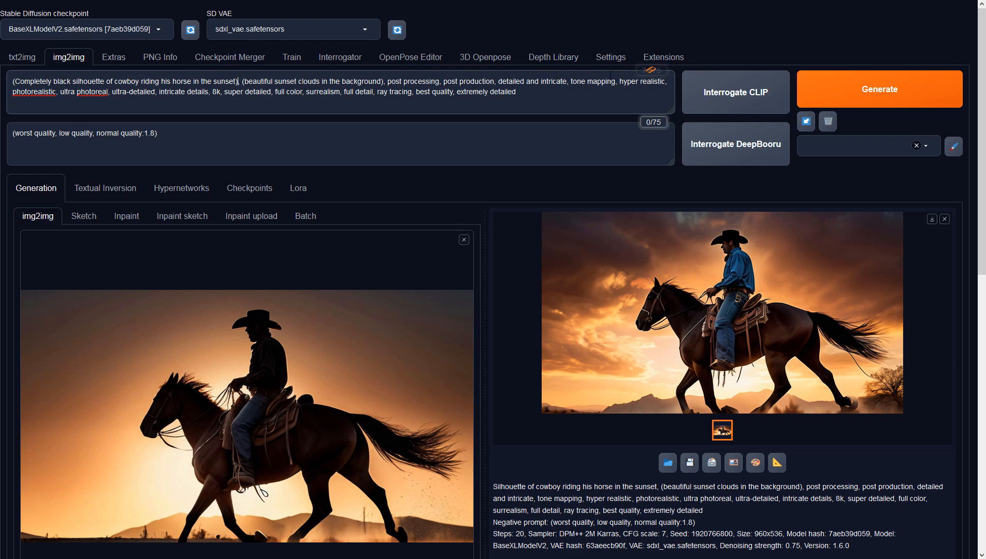
Generate two images with the completely black silhouette prompt and inspect each at full size.
{"action": "left_click", "coordinate": [869, 92]}
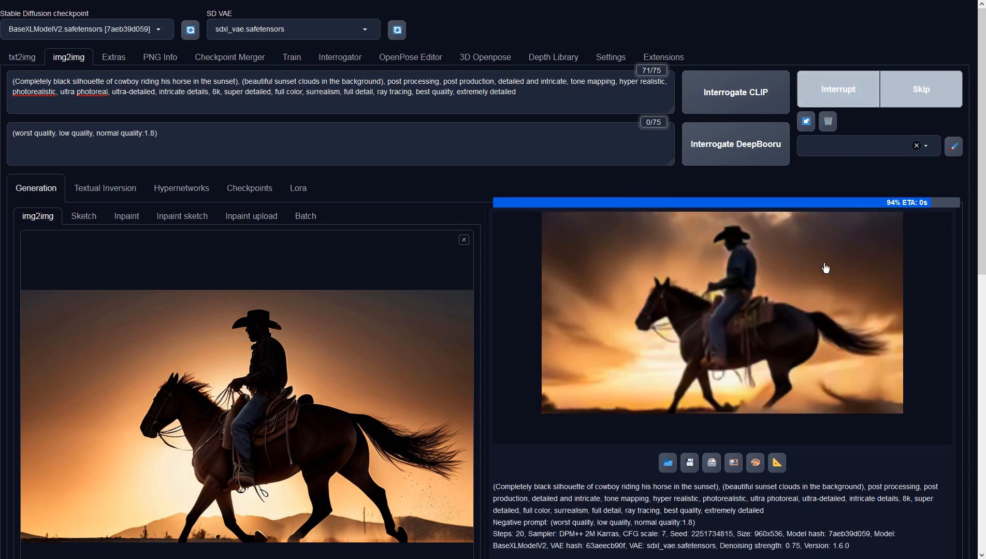
{"action": "left_click", "coordinate": [776, 267]}
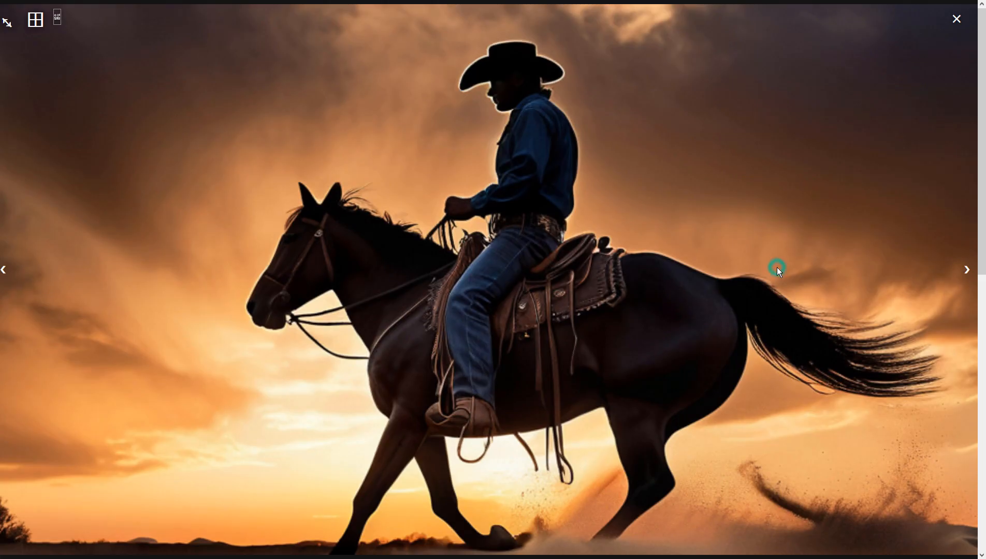
{"action": "left_click", "coordinate": [708, 209]}
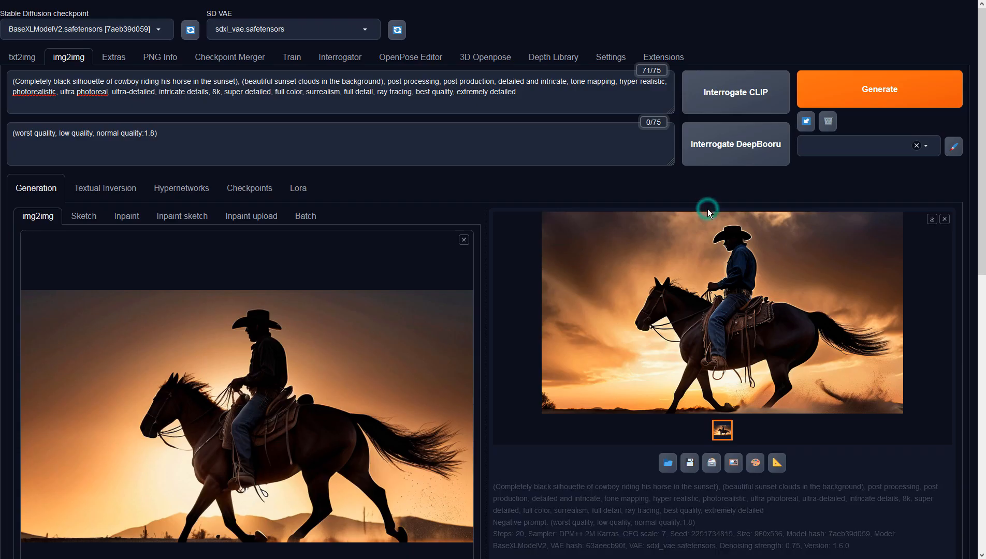
{"action": "left_click", "coordinate": [857, 91]}
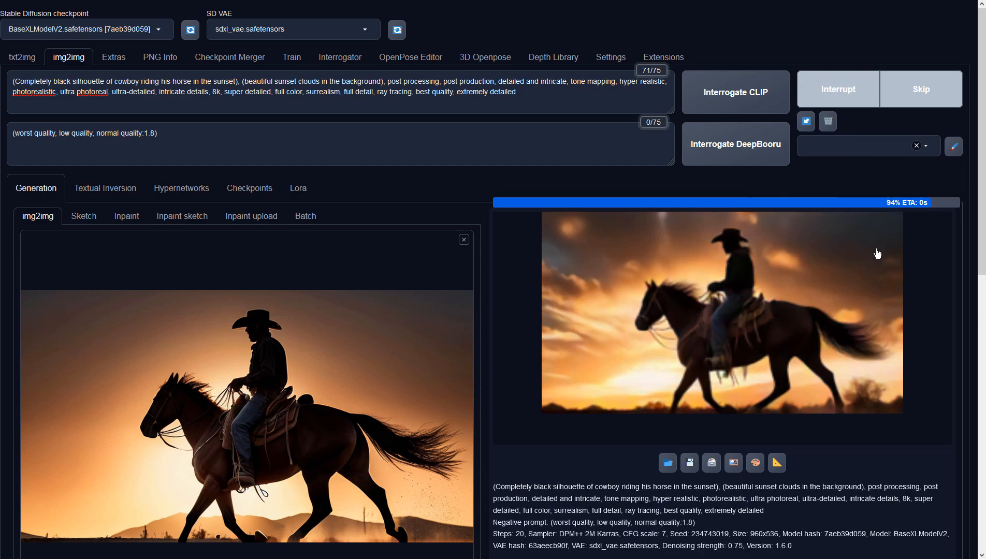
{"action": "left_click", "coordinate": [851, 243]}
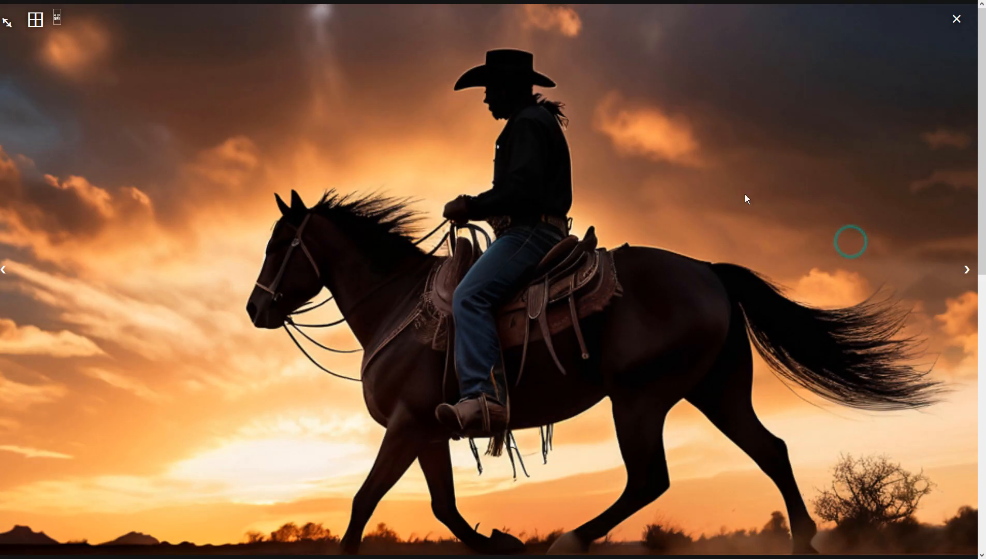
{"action": "left_click", "coordinate": [698, 193]}
Send the second black silhouette result to img2img, generate a new version from it and view it at full size.
{"action": "left_click", "coordinate": [735, 465]}
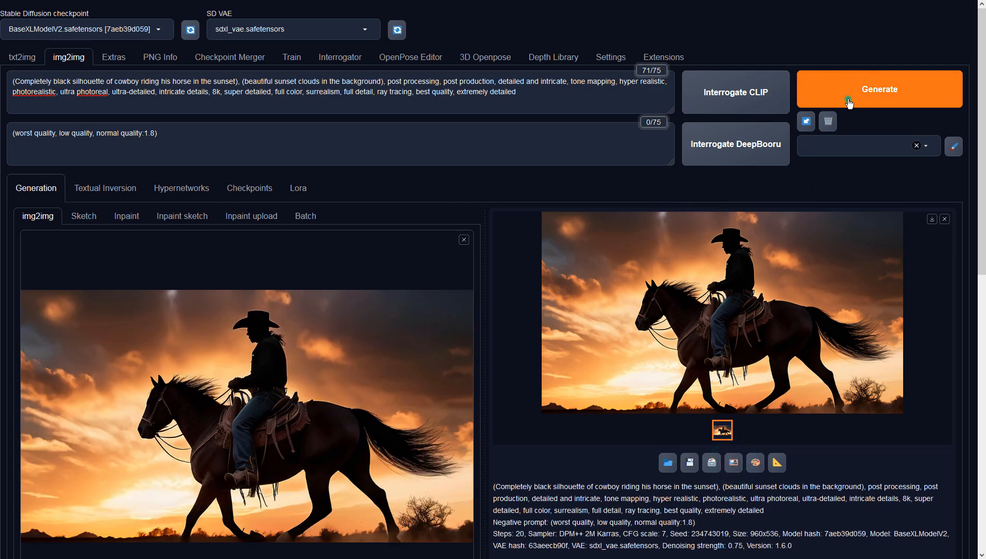
{"action": "left_click", "coordinate": [850, 104]}
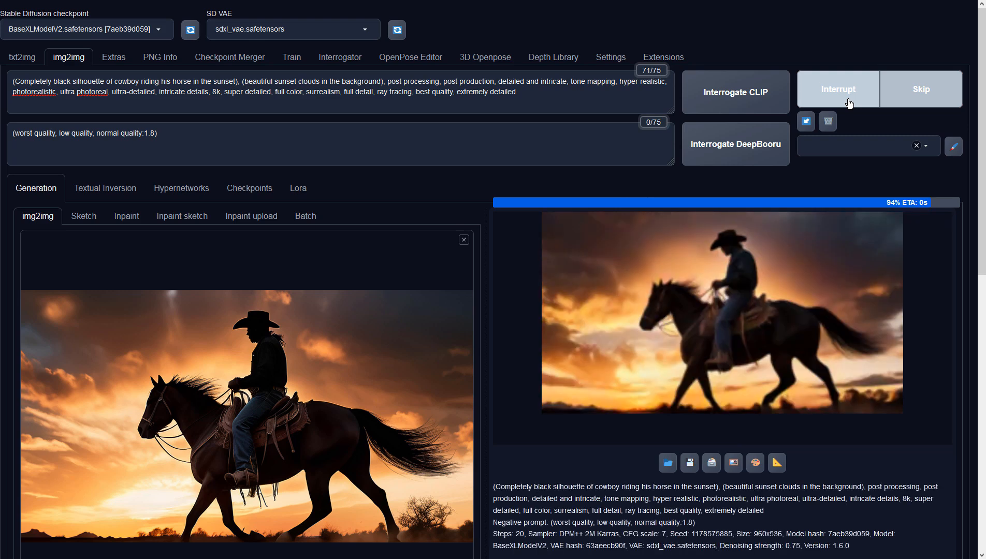
{"action": "left_click", "coordinate": [796, 272]}
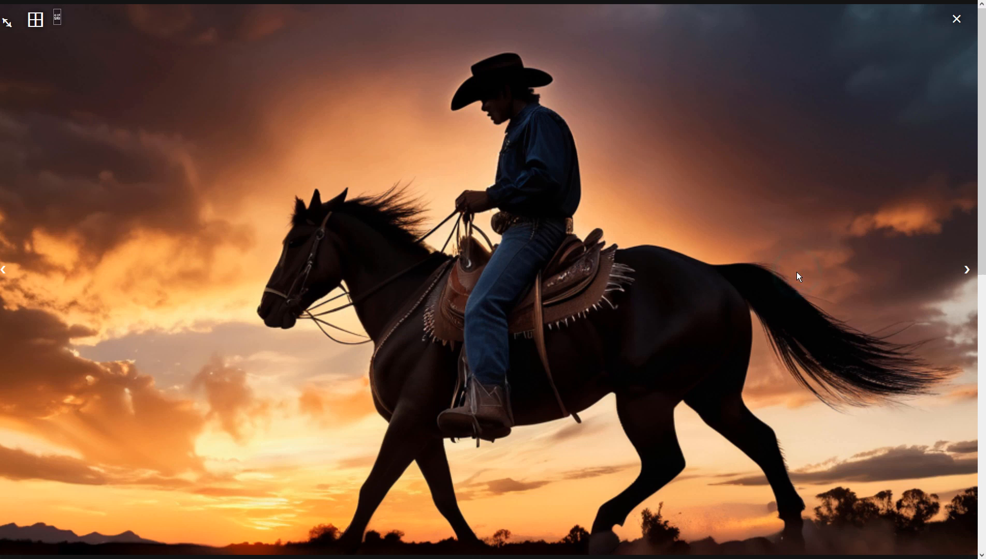
{"action": "left_click", "coordinate": [816, 250]}
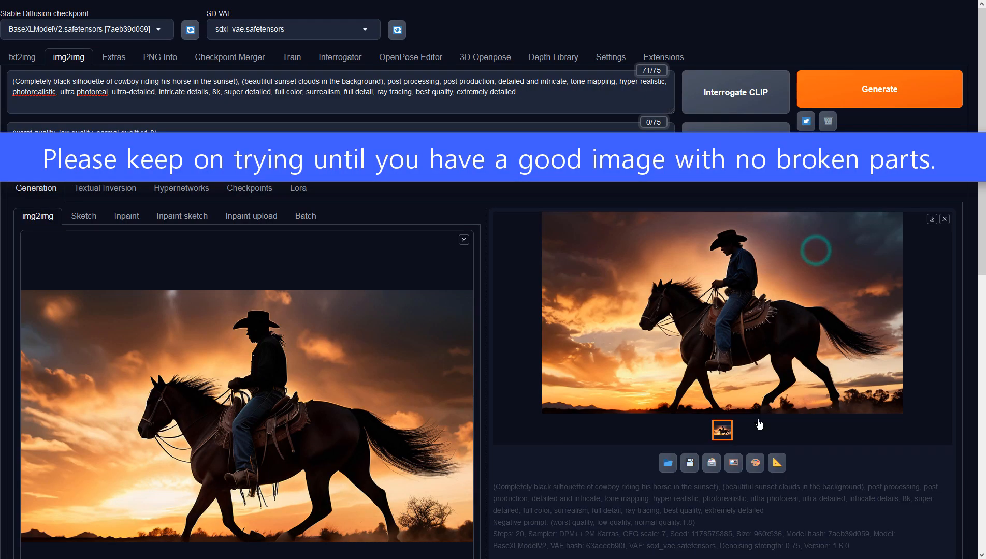
Feed the newest image back into img2img, generate another refinement and check it at full size.
{"action": "left_click", "coordinate": [739, 467]}
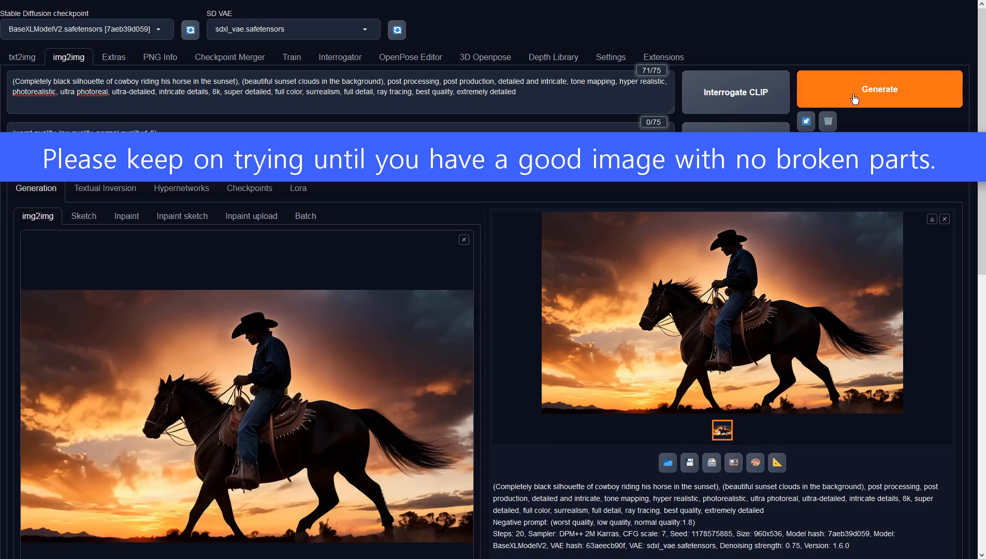
{"action": "left_click", "coordinate": [853, 98]}
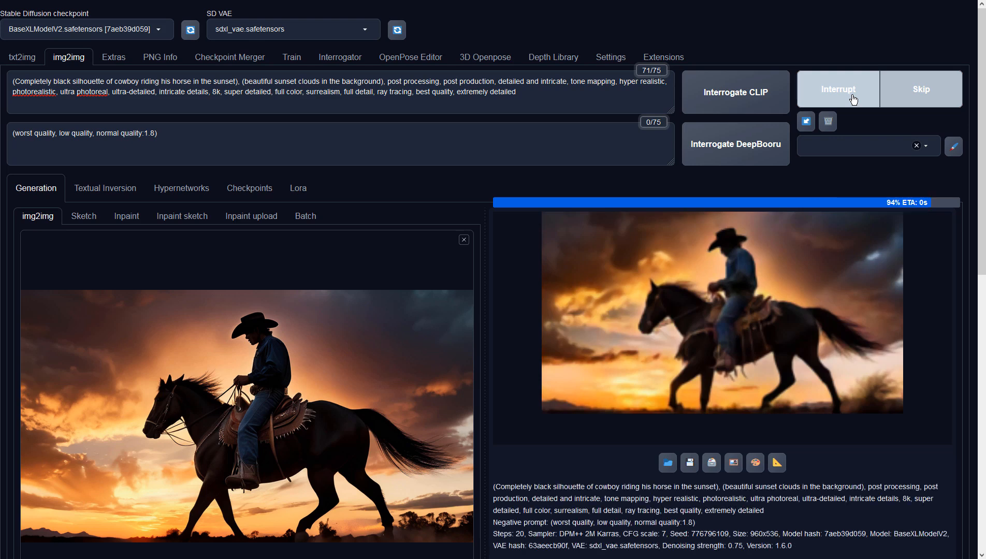
{"action": "left_click", "coordinate": [826, 238]}
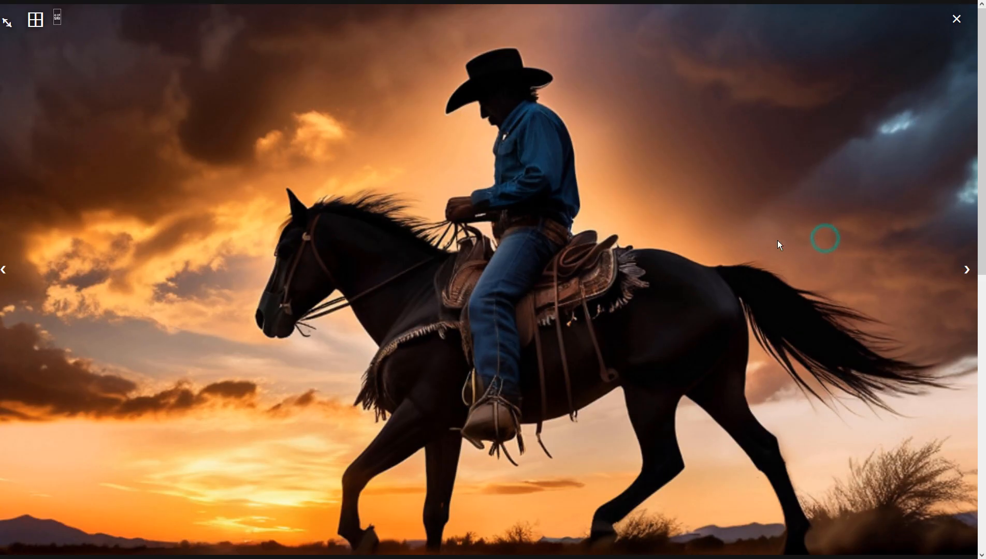
{"action": "left_click", "coordinate": [731, 232]}
{"action": "scroll", "coordinate": [375, 359], "scroll_direction": "down", "scroll_amount": 10}
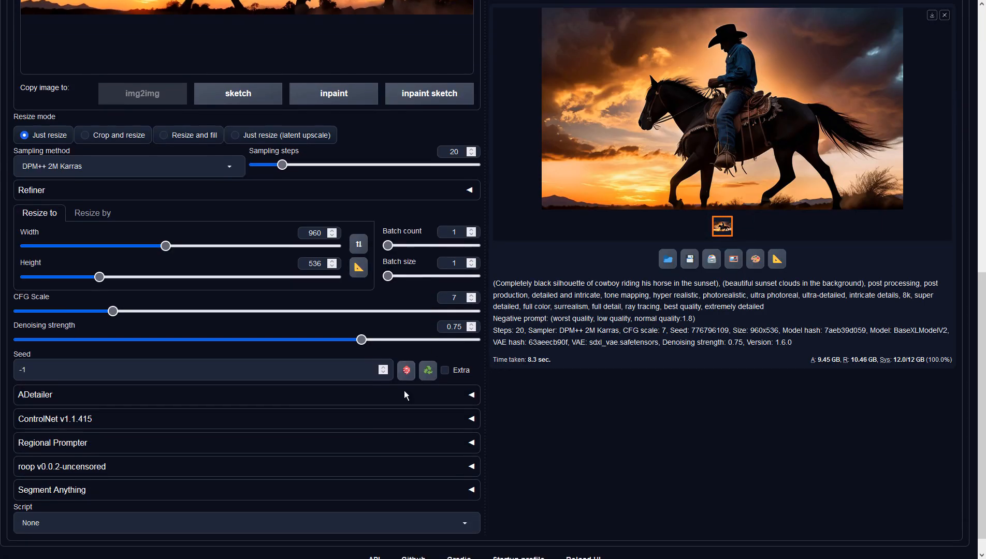
Raise the denoising strength to 0.9, generate a new img2img version of the cowboy and inspect it at full size.
{"action": "left_click_drag", "start_coordinate": [362, 340], "coordinate": [430, 340]}
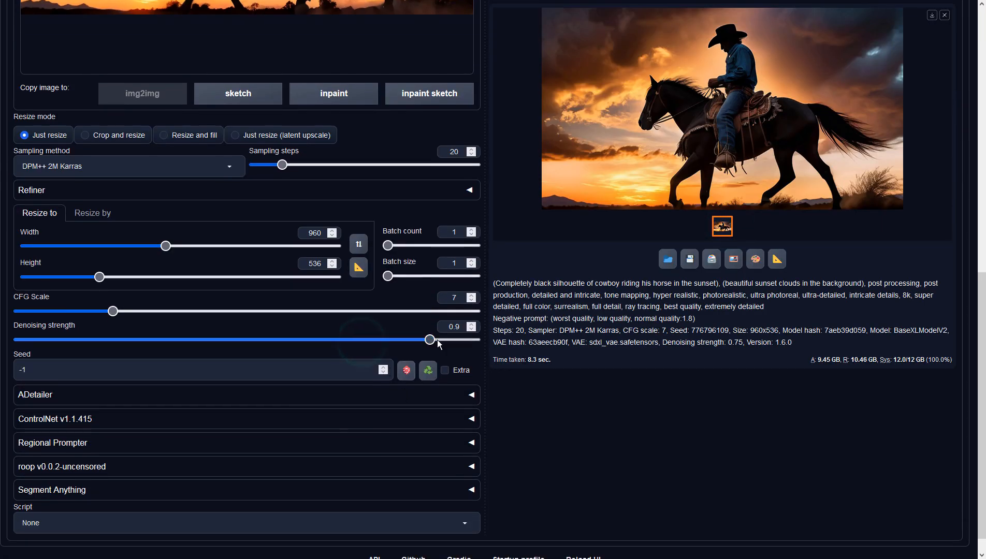
{"action": "scroll", "coordinate": [646, 335], "scroll_direction": "up", "scroll_amount": 10}
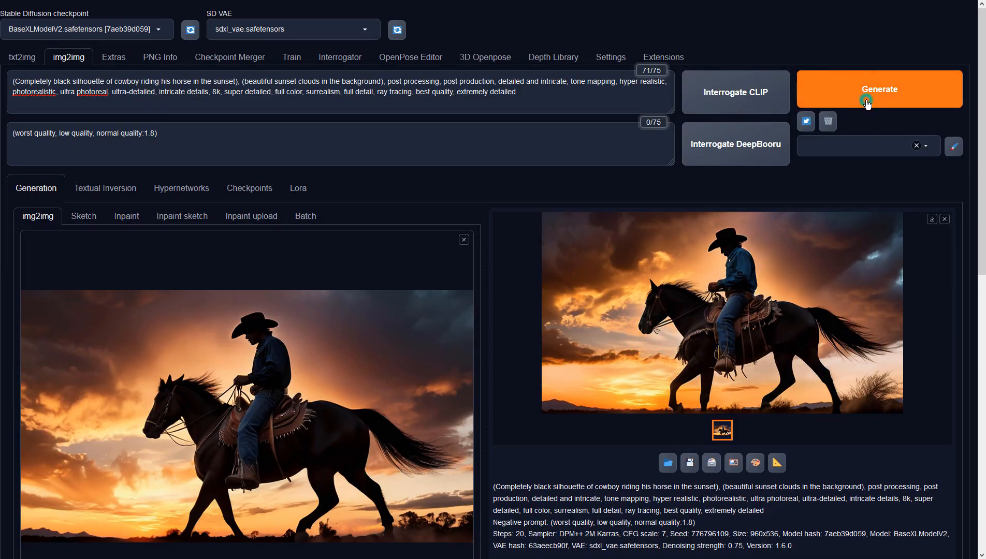
{"action": "left_click", "coordinate": [866, 103]}
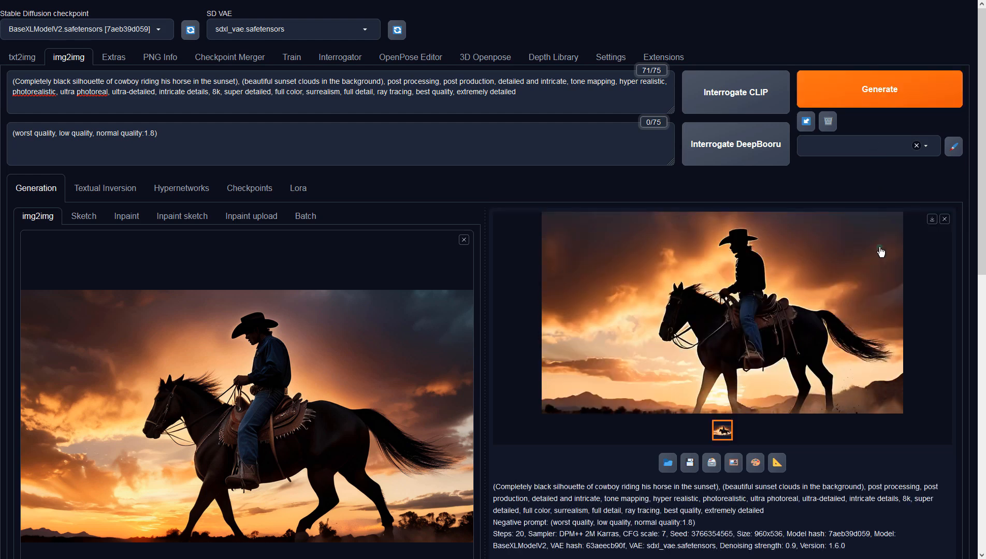
{"action": "left_click", "coordinate": [881, 252]}
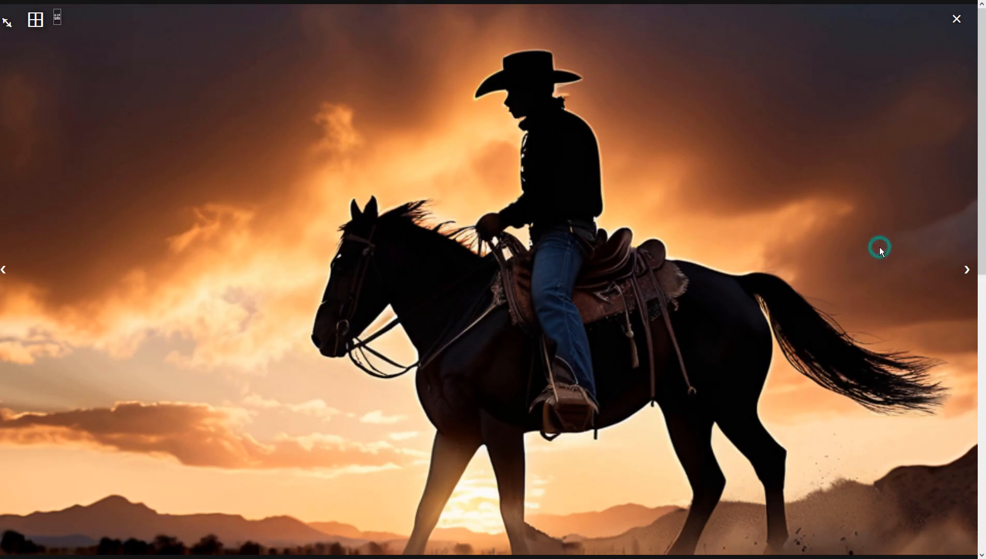
{"action": "left_click", "coordinate": [797, 208]}
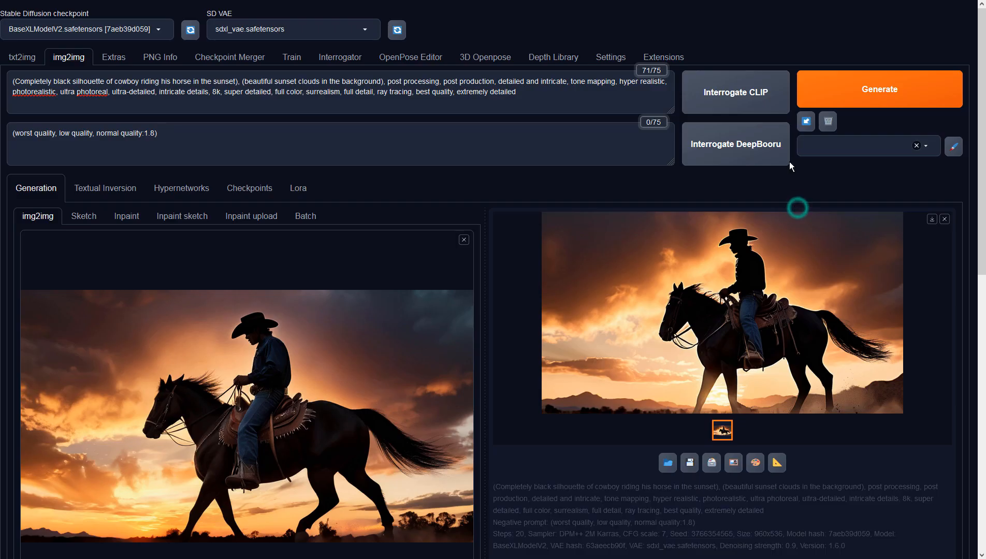
Generate two more img2img variations from the same source image and settings, viewing each one at full size.
{"action": "left_click", "coordinate": [836, 93]}
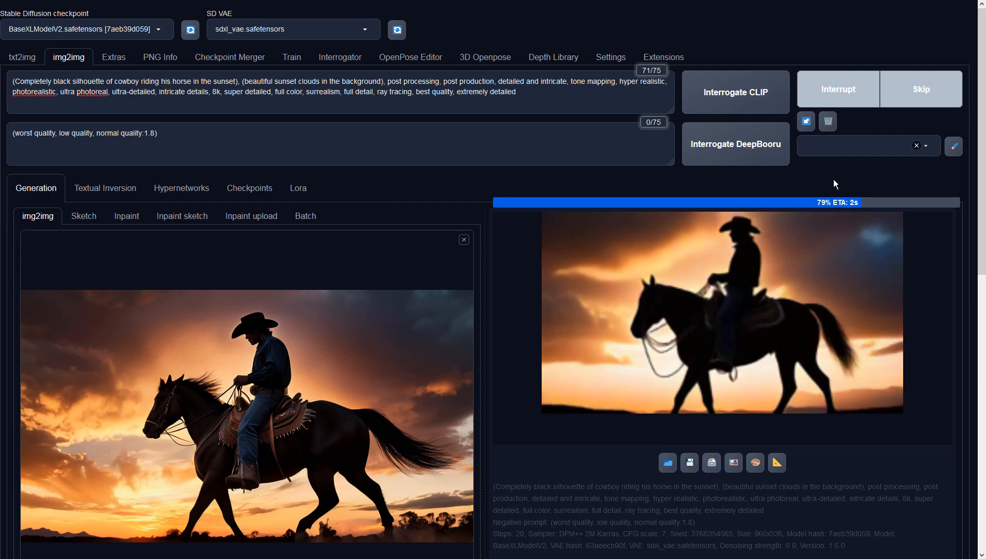
{"action": "left_click", "coordinate": [825, 229]}
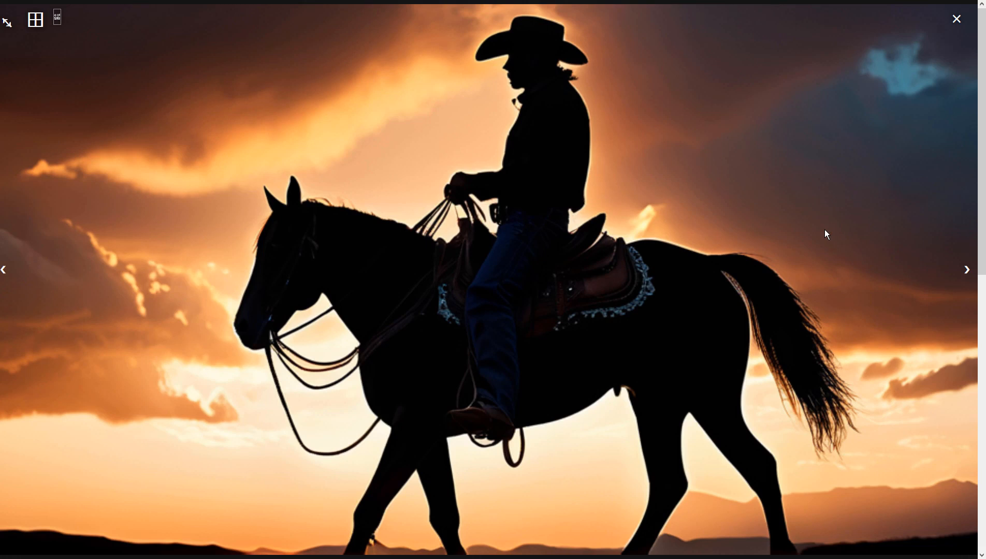
{"action": "left_click", "coordinate": [824, 230]}
{"action": "left_click", "coordinate": [855, 92]}
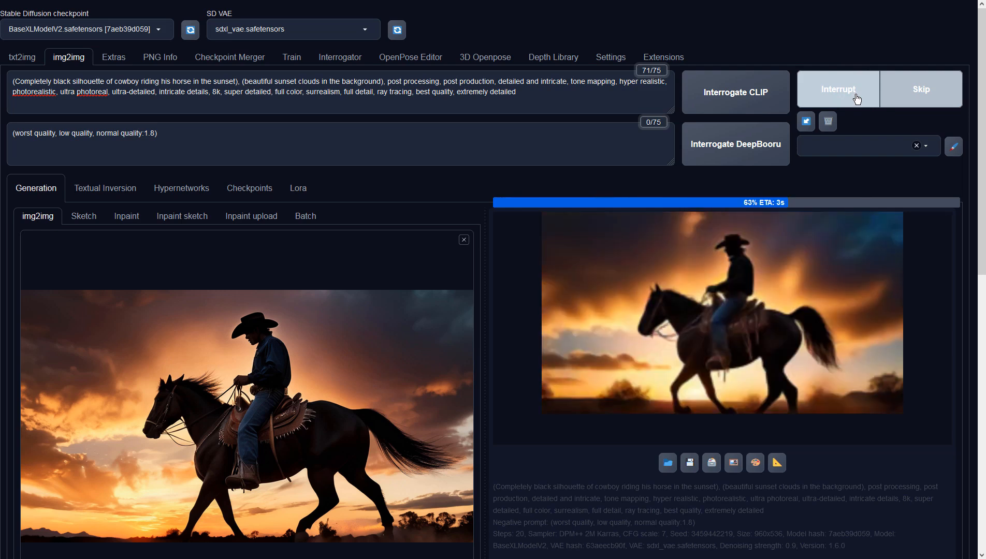
{"action": "left_click", "coordinate": [804, 252]}
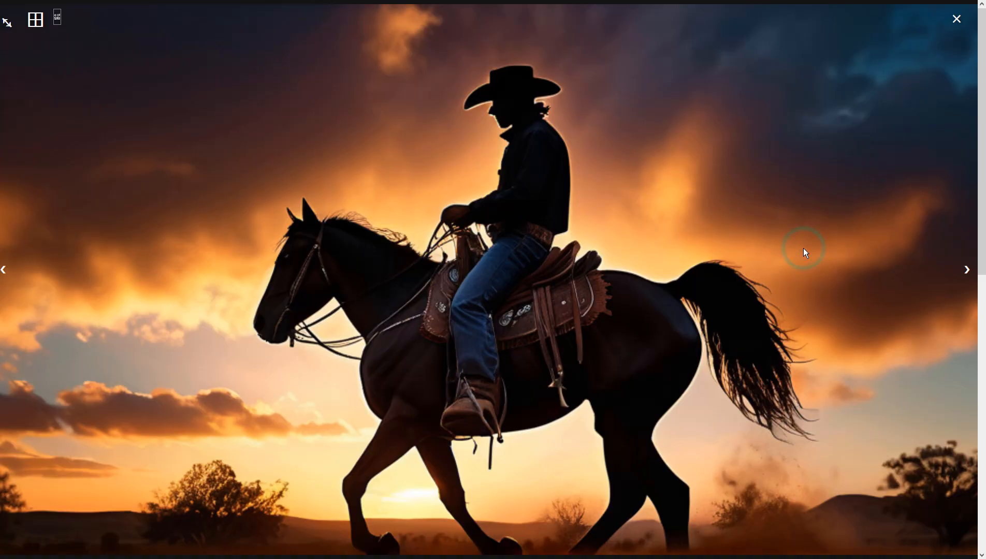